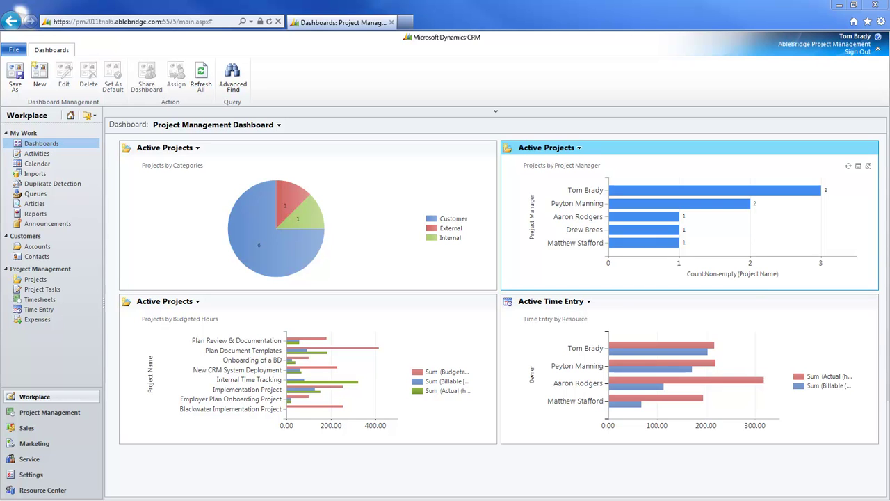
Drill down into the longest bar of the Projects by Project Manager chart by Project Name, using a bar chart.
{"action": "left_click", "coordinate": [803, 191]}
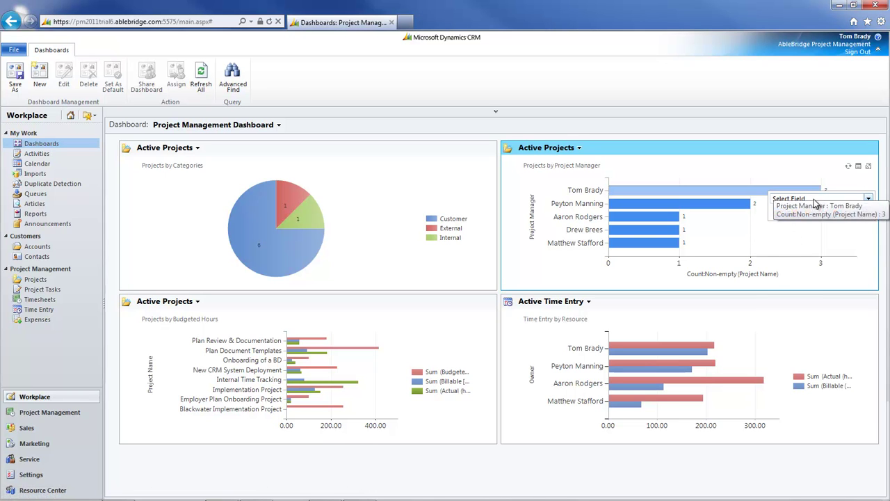
{"action": "left_click", "coordinate": [810, 201]}
{"action": "left_click", "coordinate": [825, 230]}
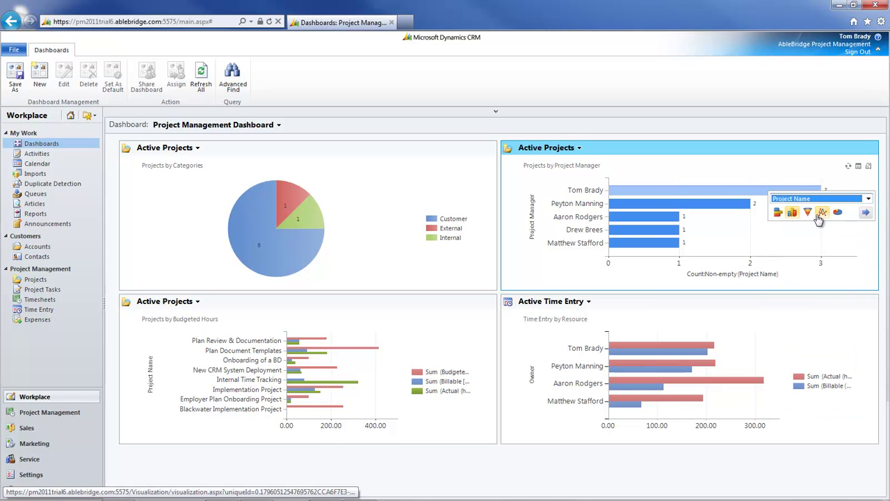
{"action": "left_click", "coordinate": [778, 213]}
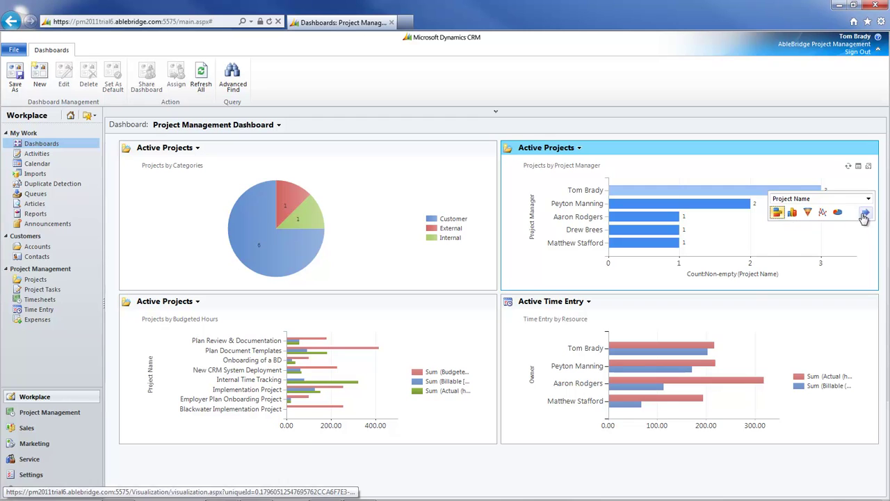
{"action": "left_click", "coordinate": [865, 214]}
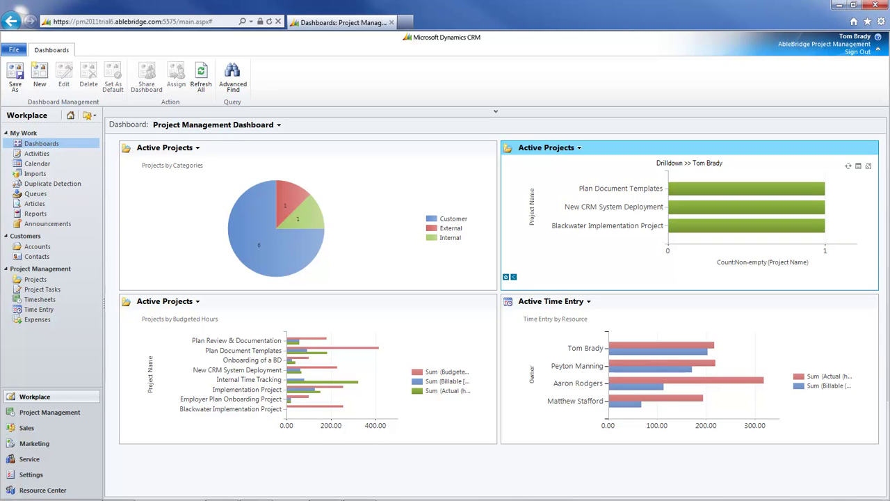
Open the New CRM System Deployment record from the active projects list.
{"action": "left_click", "coordinate": [487, 321]}
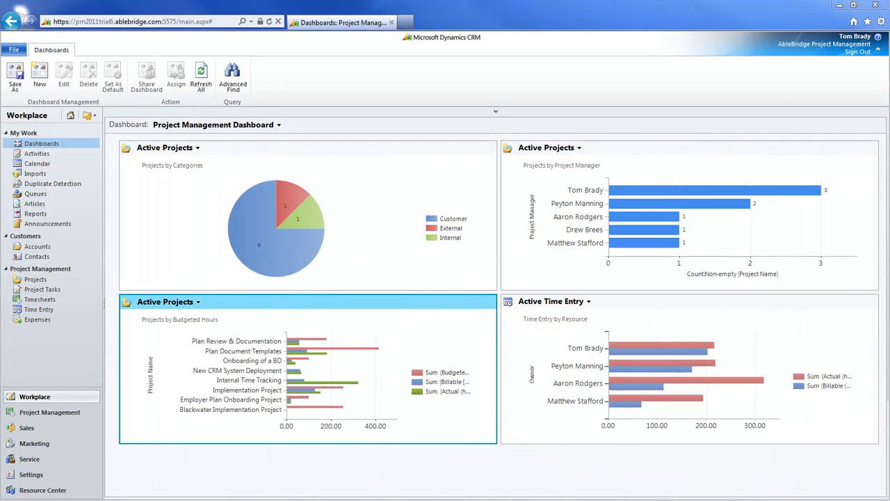
{"action": "left_click", "coordinate": [60, 282]}
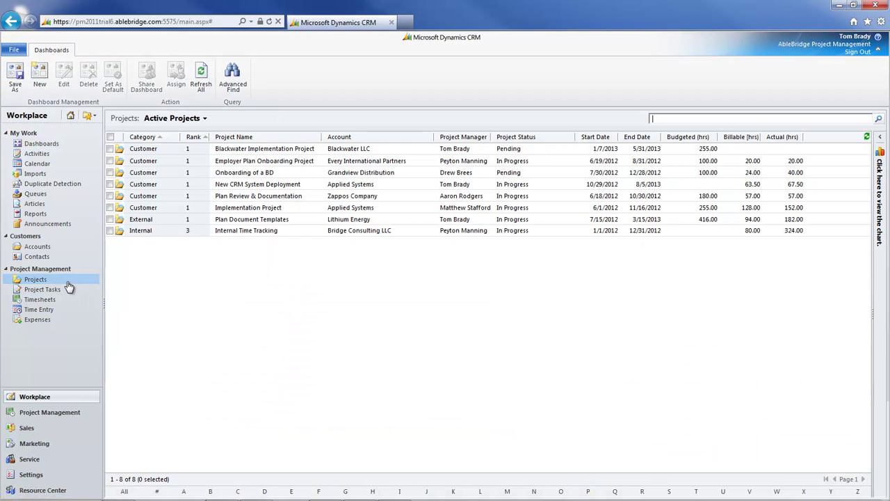
{"action": "left_click", "coordinate": [292, 184]}
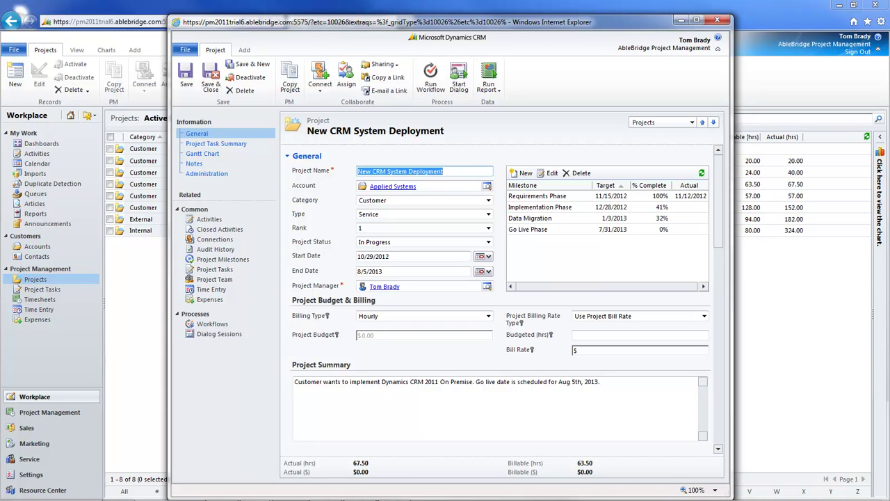
Set the project's budgeted hours to 229 and its bill rate to $200.
{"action": "left_click", "coordinate": [620, 335]}
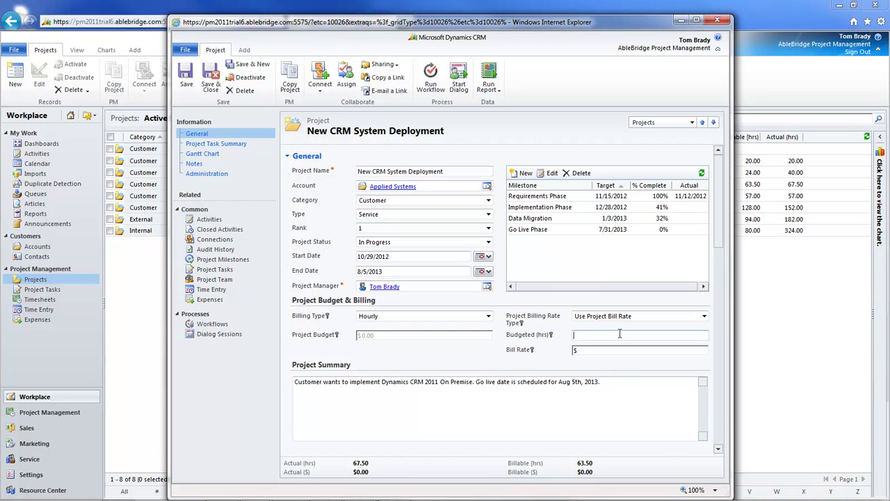
{"action": "type", "text": "229"}
{"action": "left_click", "coordinate": [618, 349]}
{"action": "type", "text": "200"}
{"action": "left_click", "coordinate": [467, 338]}
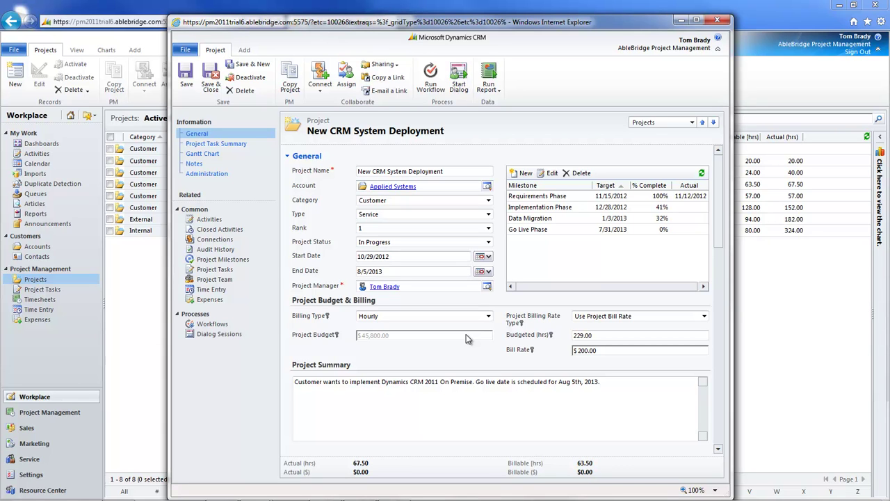
Change the project's billing type to Fixed and its billing rate type to Use Resource Role Bill Rate.
{"action": "left_click", "coordinate": [477, 315]}
{"action": "left_click", "coordinate": [468, 331]}
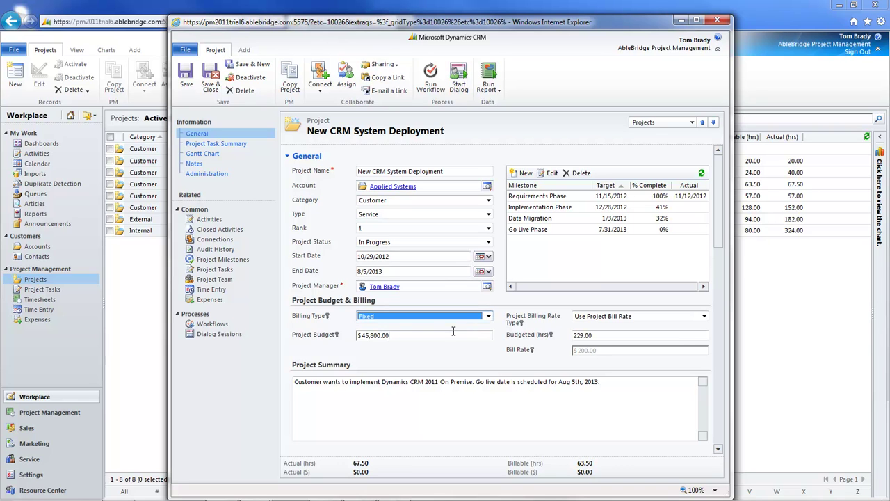
{"action": "left_click", "coordinate": [405, 338]}
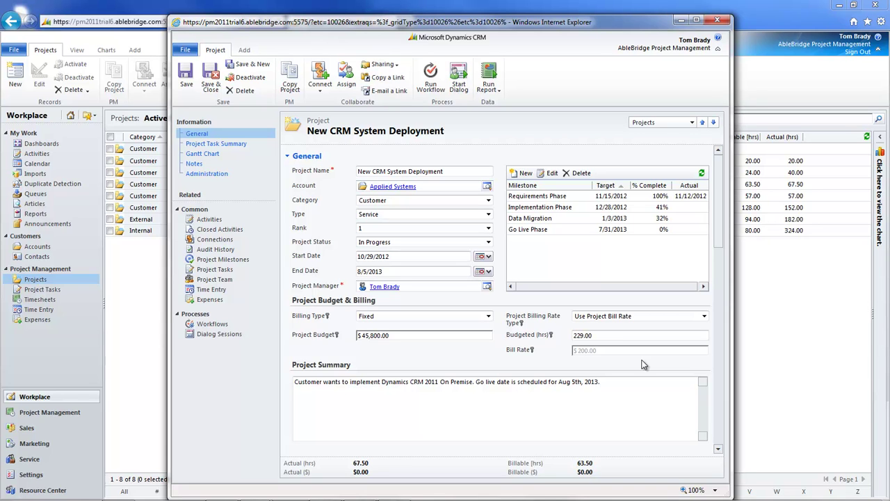
{"action": "left_click", "coordinate": [647, 317]}
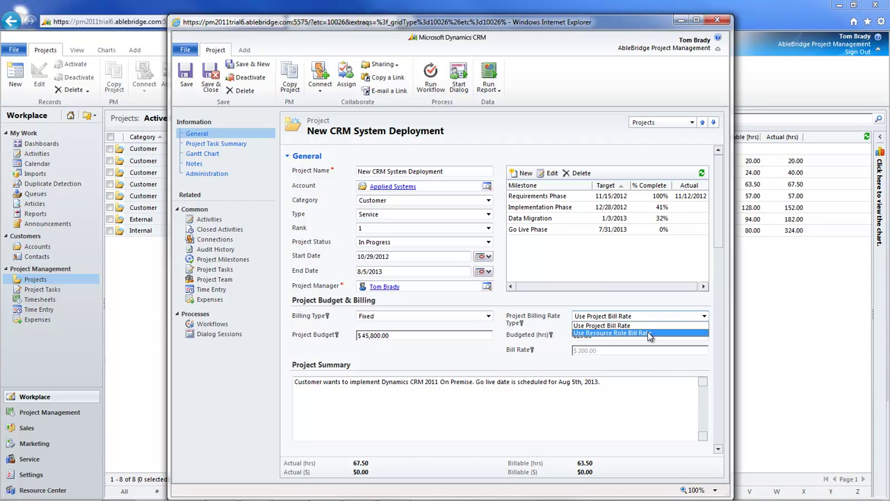
{"action": "left_click", "coordinate": [654, 331]}
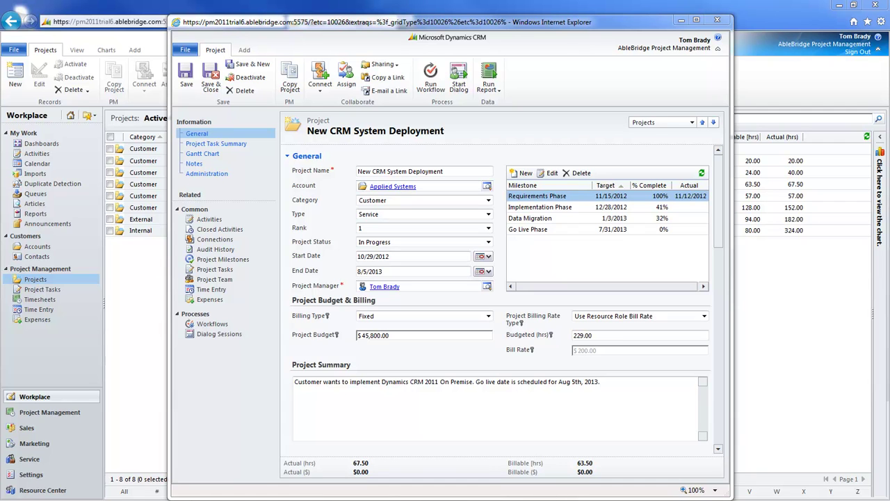
Review the task summaries of the Requirements Phase, Implementation Phase and Data Migration milestones, closing each record after viewing.
{"action": "double_click", "coordinate": [556, 197]}
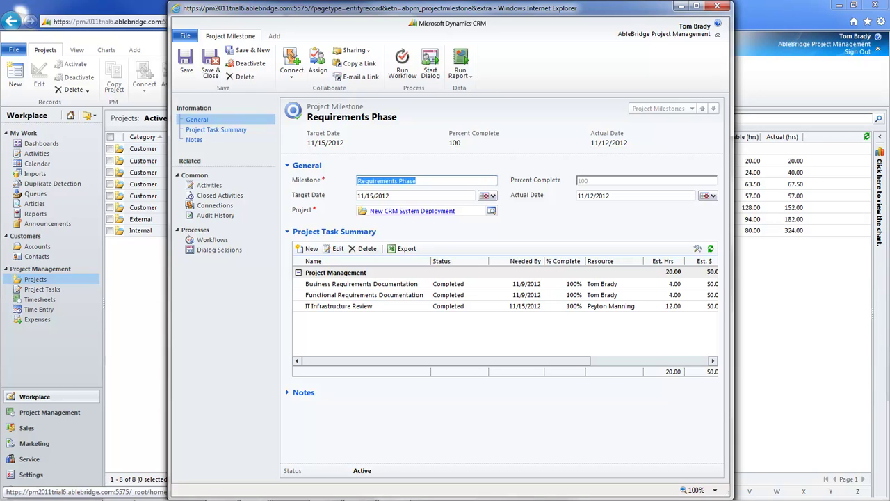
{"action": "left_click", "coordinate": [720, 7]}
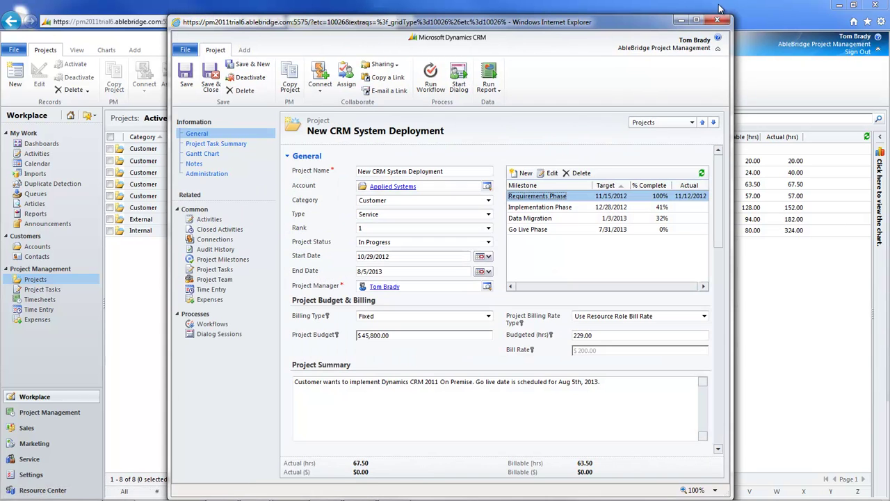
{"action": "double_click", "coordinate": [554, 209]}
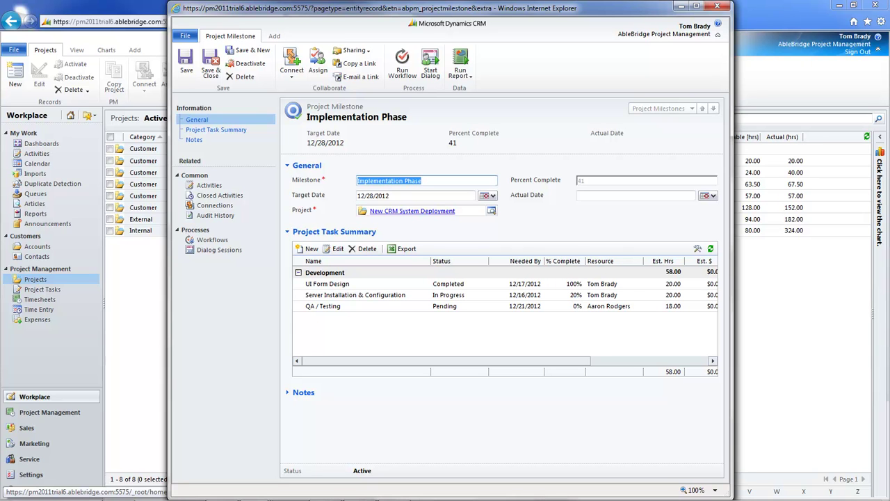
{"action": "left_click", "coordinate": [717, 6]}
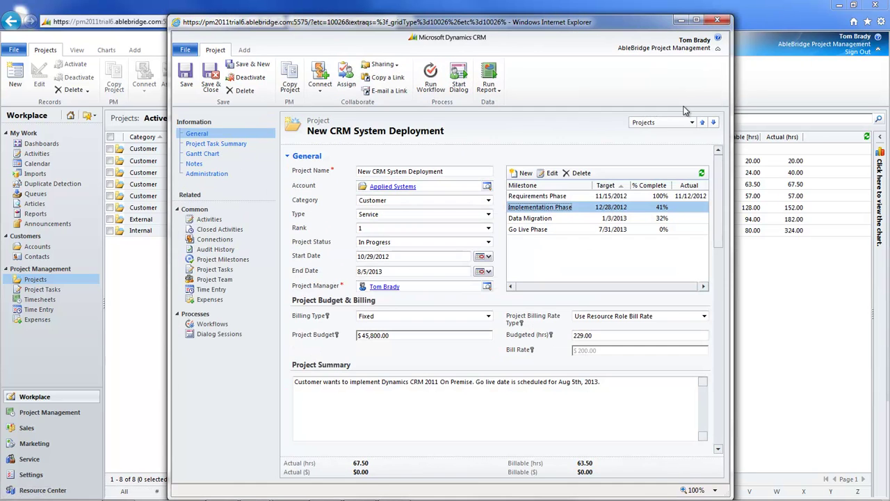
{"action": "double_click", "coordinate": [530, 218]}
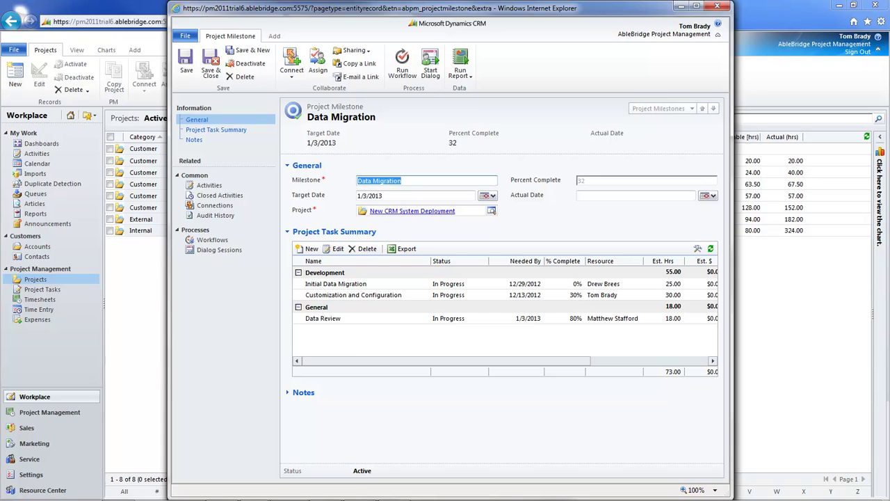
{"action": "left_click", "coordinate": [717, 11]}
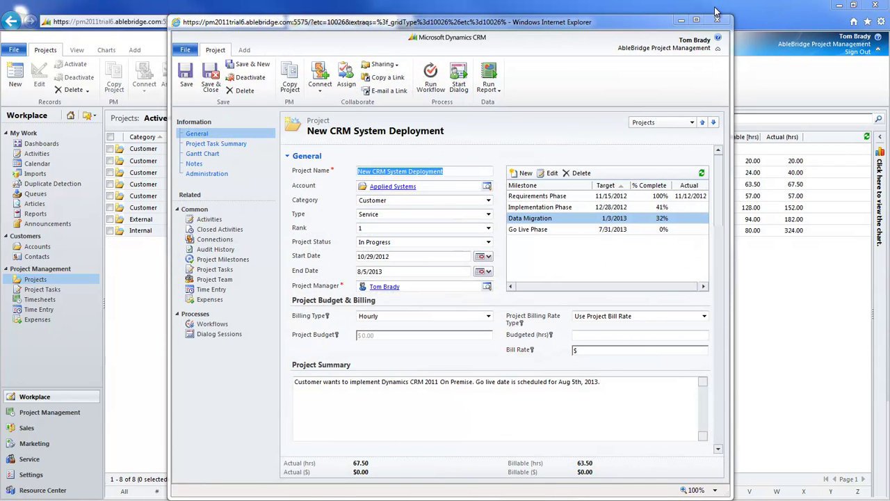
Show the Project Task Summary in a maximized window and expand the Go Live Phase with its General and Project Management task groups.
{"action": "left_click", "coordinate": [265, 143]}
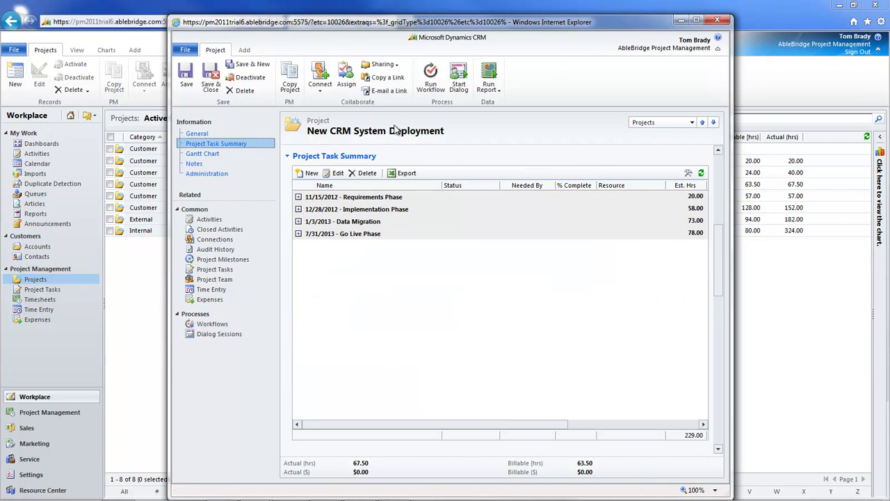
{"action": "left_click", "coordinate": [696, 21]}
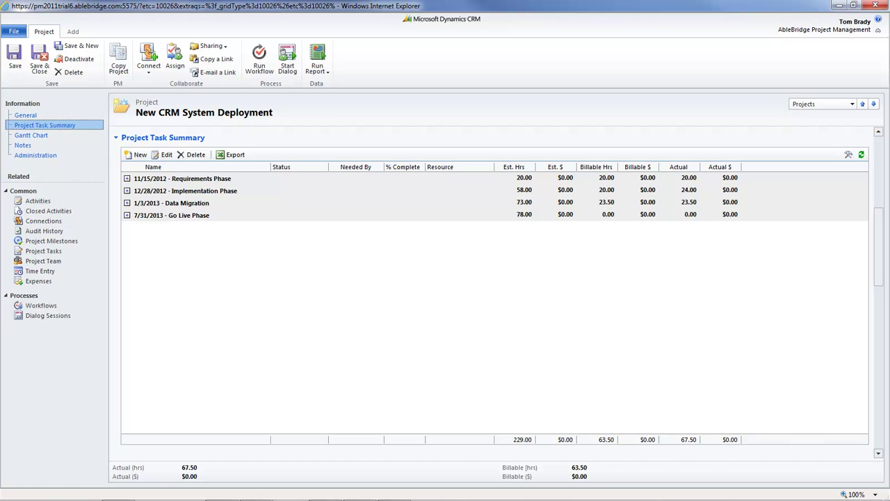
{"action": "left_click", "coordinate": [127, 216]}
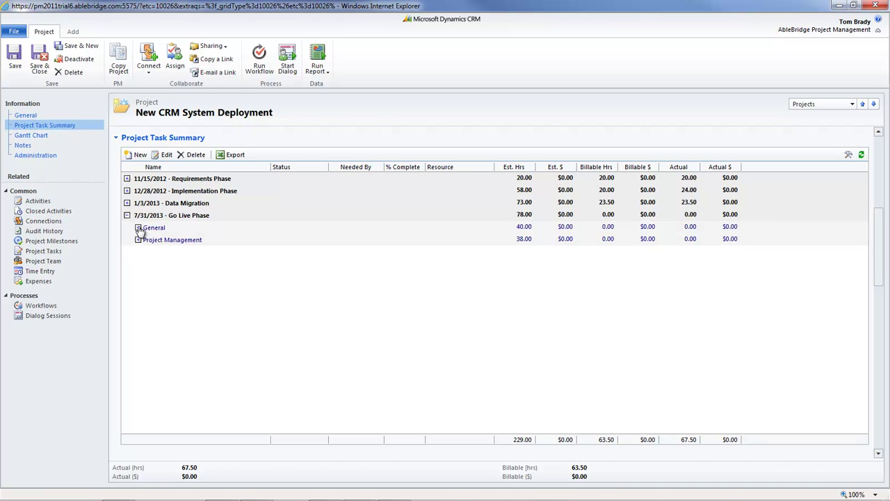
{"action": "left_click", "coordinate": [137, 228]}
{"action": "left_click", "coordinate": [139, 263]}
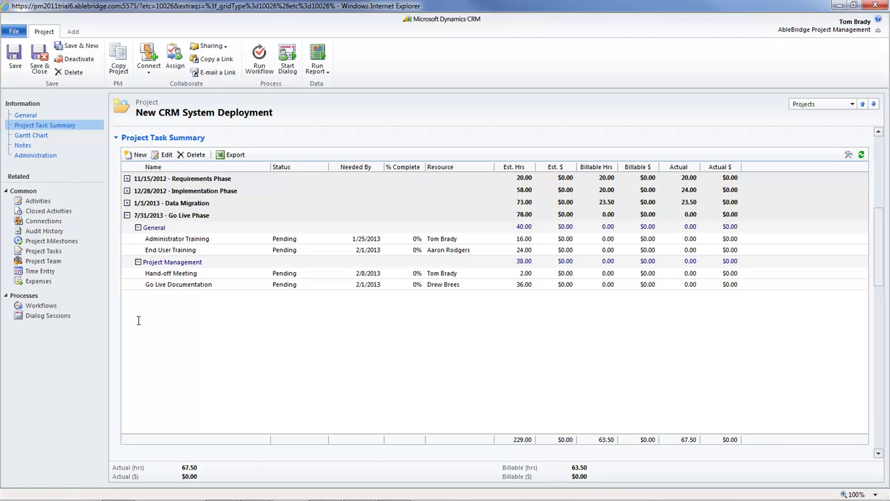
Expand the Data Migration, Implementation Phase and Requirements Phase milestones with all their task groups.
{"action": "left_click", "coordinate": [126, 203]}
{"action": "left_click", "coordinate": [126, 190]}
{"action": "left_click", "coordinate": [127, 178]}
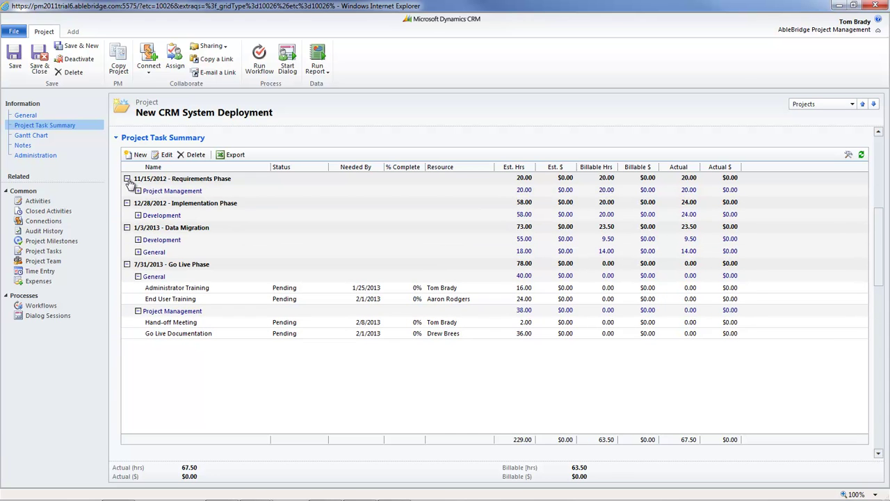
{"action": "left_click", "coordinate": [138, 191]}
{"action": "left_click", "coordinate": [137, 249]}
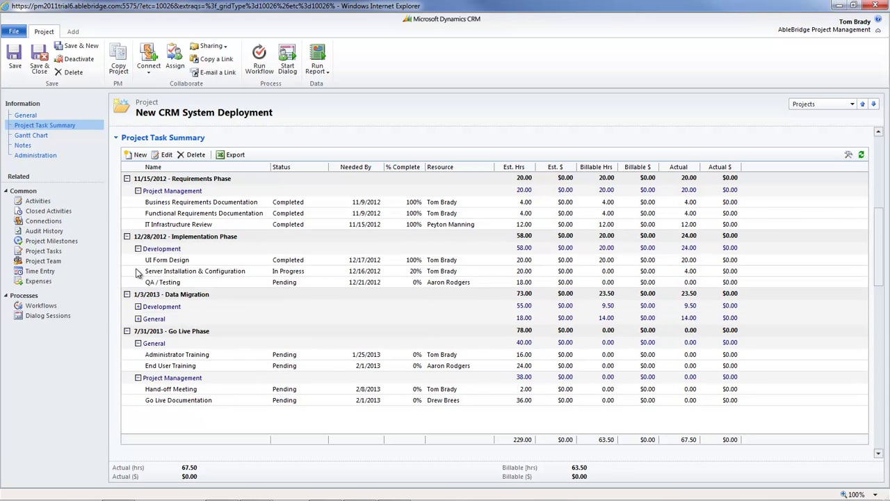
{"action": "left_click", "coordinate": [138, 307]}
{"action": "left_click", "coordinate": [138, 341]}
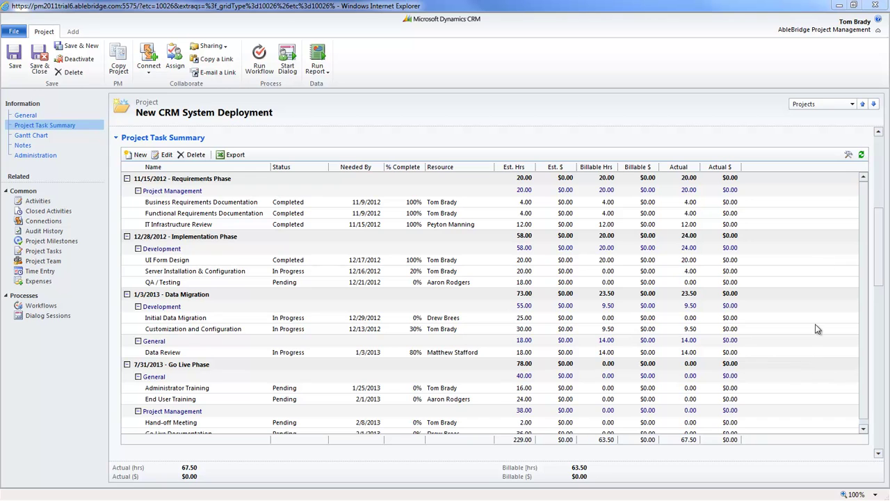
Regroup the project tasks by resource and status with the groups expanded, and refresh the grid to restore the milestone grouping.
{"action": "left_click", "coordinate": [848, 154]}
{"action": "left_click", "coordinate": [526, 245]}
{"action": "left_click", "coordinate": [512, 261]}
{"action": "left_click", "coordinate": [512, 261]}
{"action": "left_click", "coordinate": [500, 276]}
{"action": "left_click", "coordinate": [506, 332]}
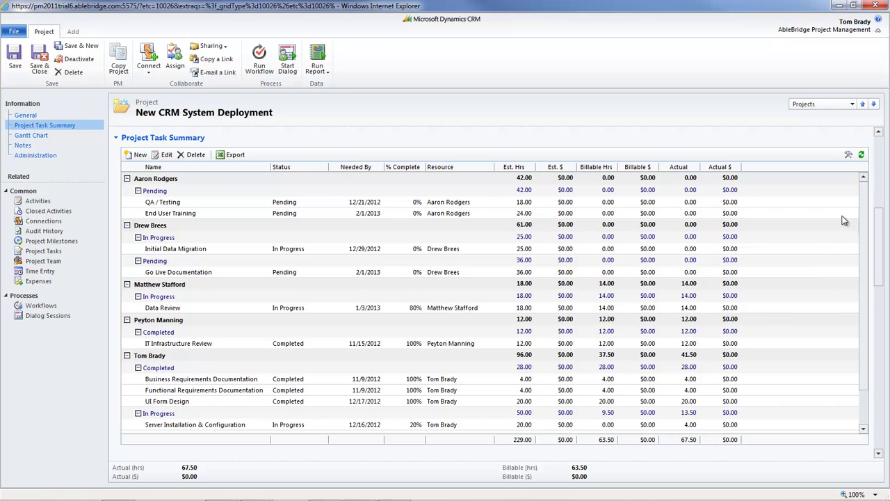
{"action": "left_click", "coordinate": [861, 155]}
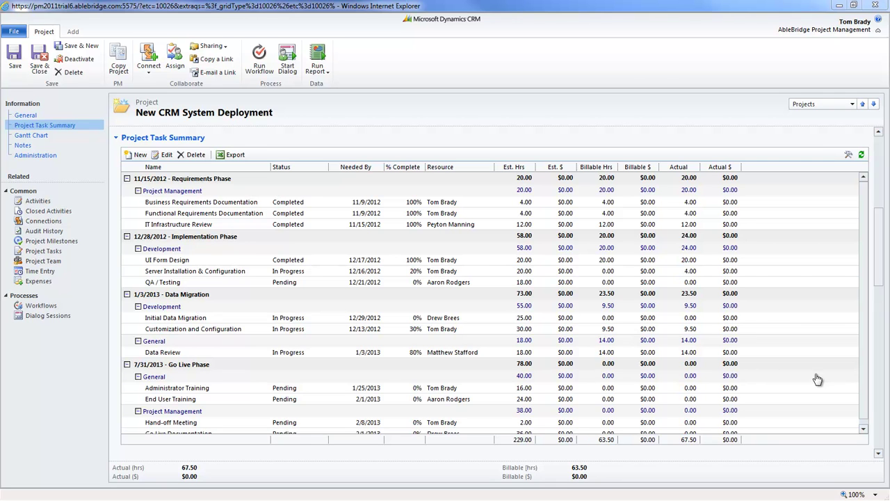
Make the Server Installation & Configuration, Initial Data Migration and Data Review tasks editable inline, and set Server Installation & Configuration to 40% complete.
{"action": "left_click", "coordinate": [396, 271]}
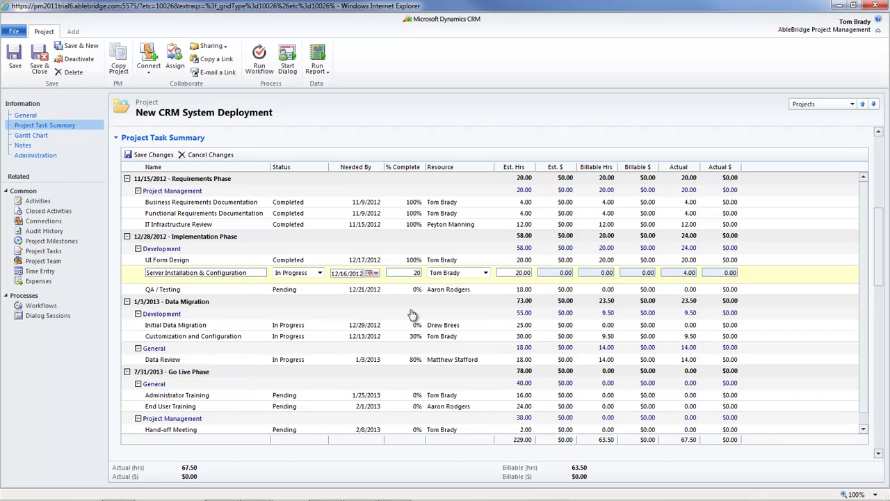
{"action": "left_click", "coordinate": [407, 326]}
{"action": "left_click", "coordinate": [396, 367]}
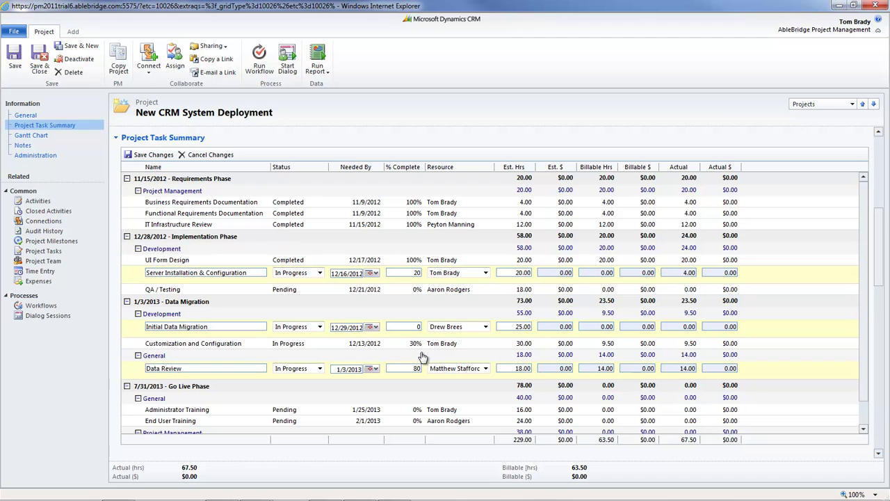
{"action": "left_click", "coordinate": [409, 273]}
{"action": "type", "text": "40"}
Set Initial Data Migration's status to Pending and Data Review's needed-by date to 1/24/2013, and save the task changes.
{"action": "left_click", "coordinate": [320, 327]}
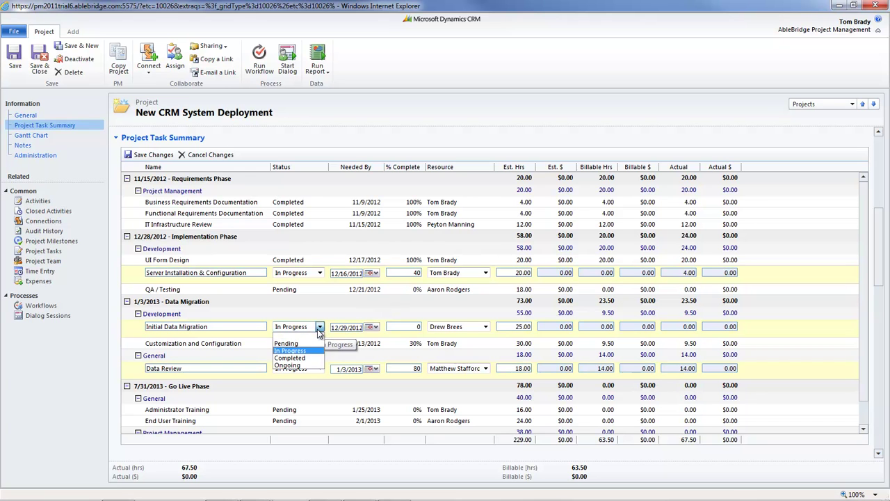
{"action": "left_click", "coordinate": [300, 340]}
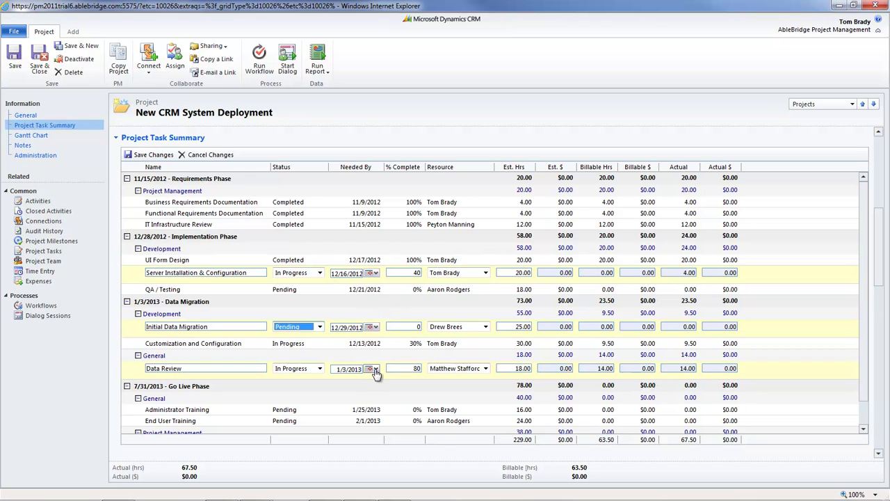
{"action": "left_click", "coordinate": [374, 369]}
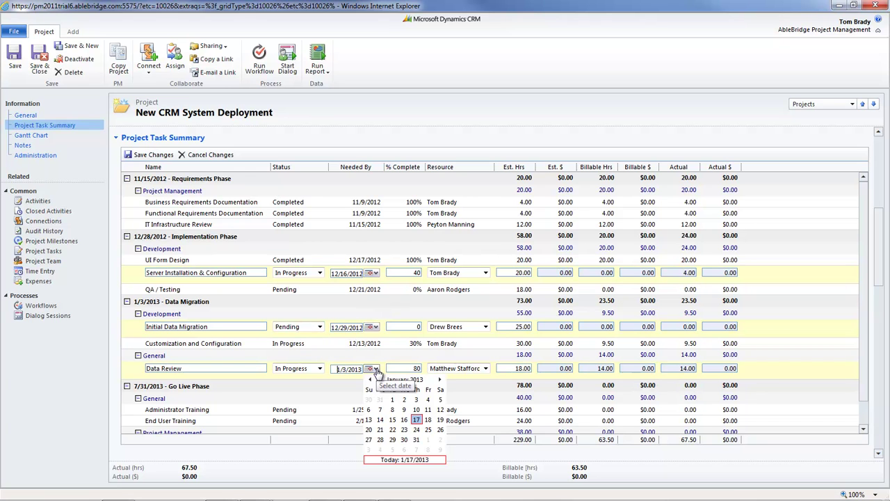
{"action": "left_click", "coordinate": [416, 429]}
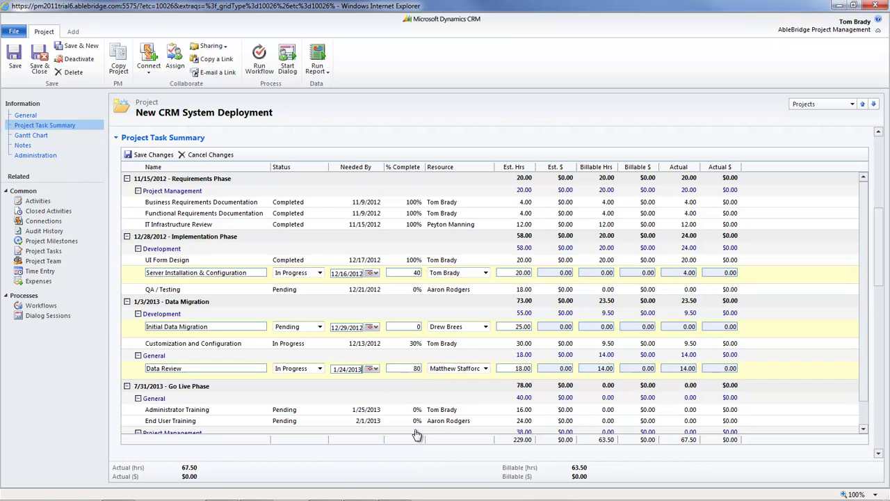
{"action": "left_click", "coordinate": [154, 154]}
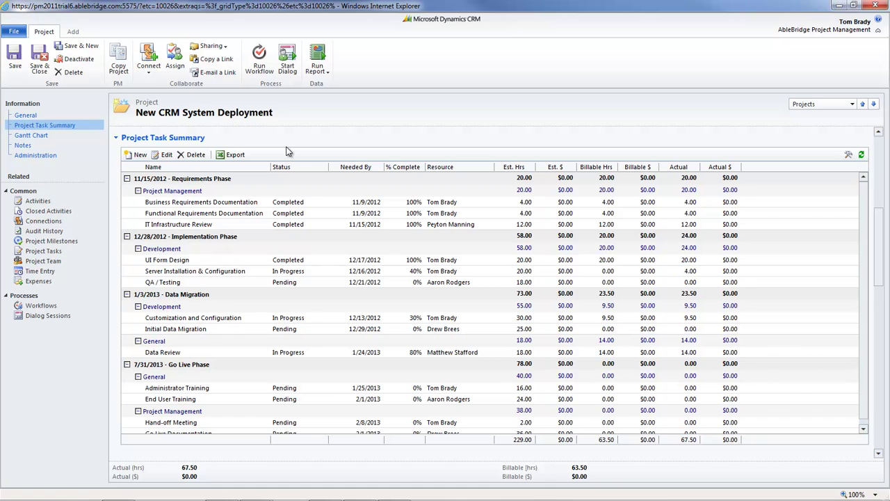
Export the project task summary to Excel as formatted data, view the resulting workbook, and return to the project.
{"action": "left_click", "coordinate": [236, 155]}
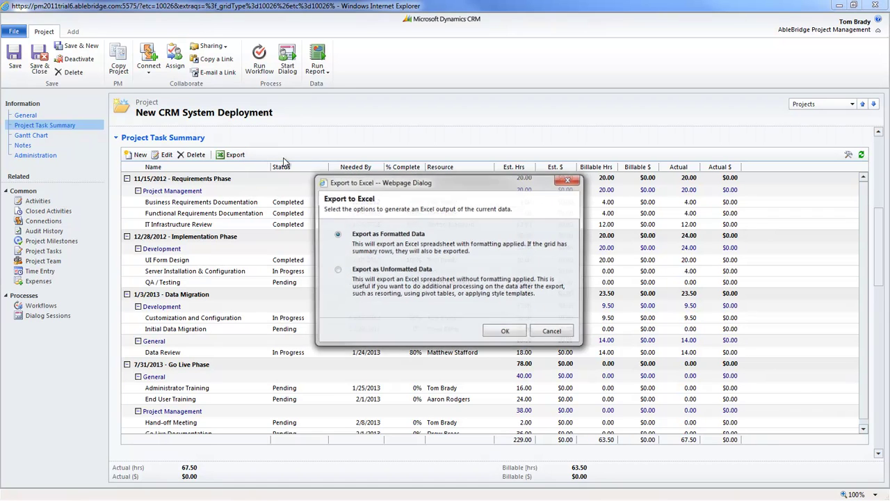
{"action": "left_click", "coordinate": [506, 333]}
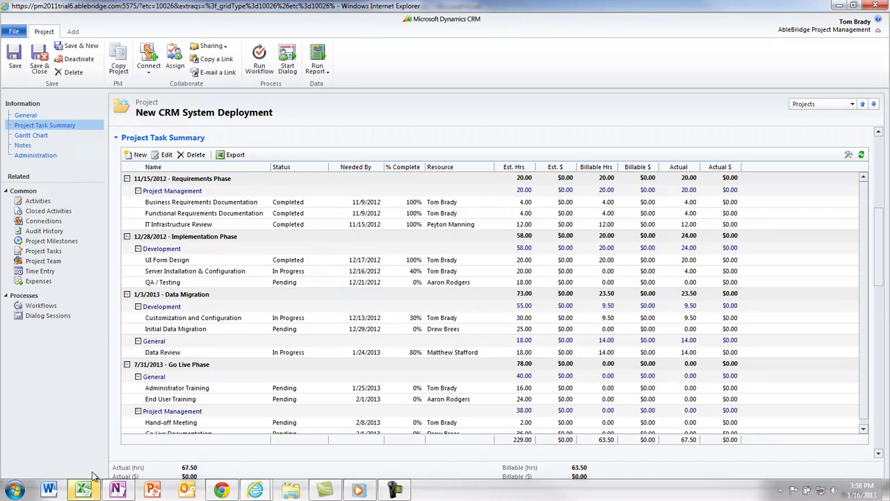
{"action": "left_click", "coordinate": [86, 490]}
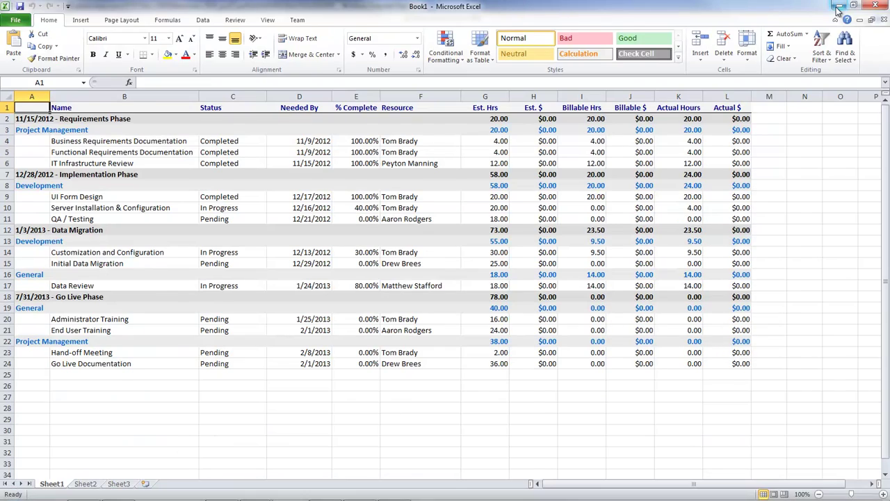
{"action": "key", "text": "alt+Tab"}
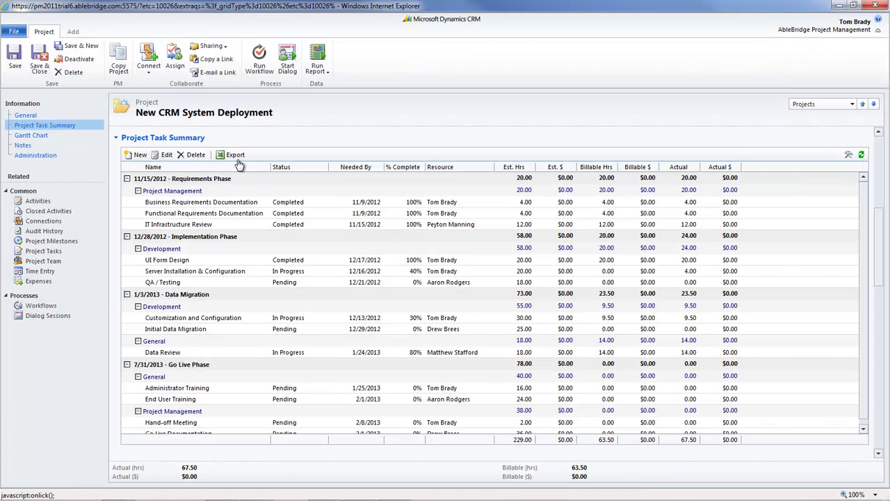
Export the project task summary to Excel as unformatted data, view the maximized workbook, and close it.
{"action": "left_click", "coordinate": [232, 154]}
{"action": "left_click", "coordinate": [337, 269]}
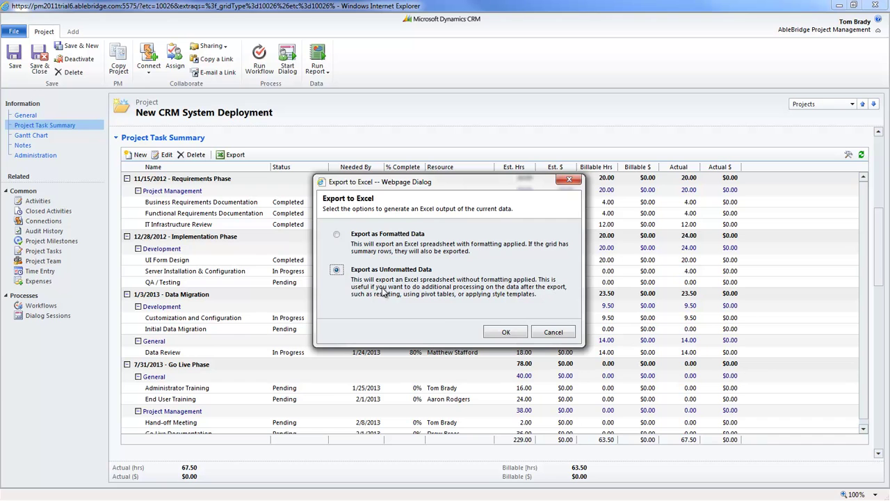
{"action": "left_click", "coordinate": [505, 334]}
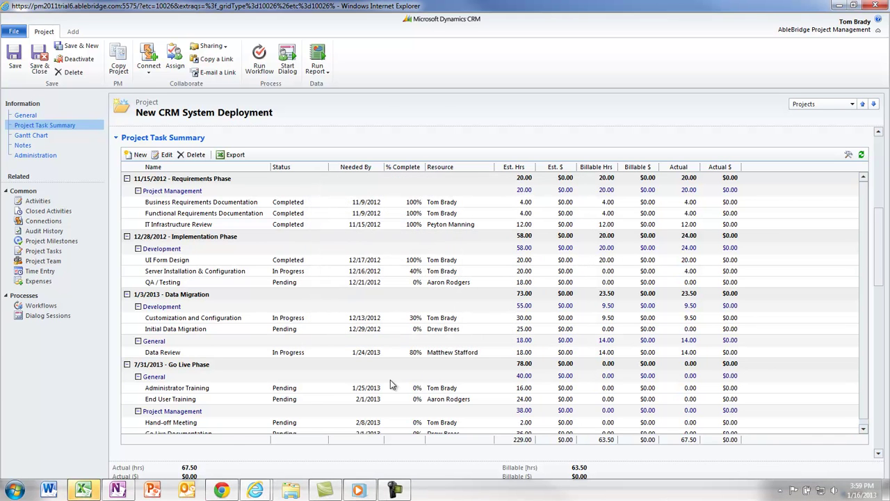
{"action": "left_click", "coordinate": [85, 490]}
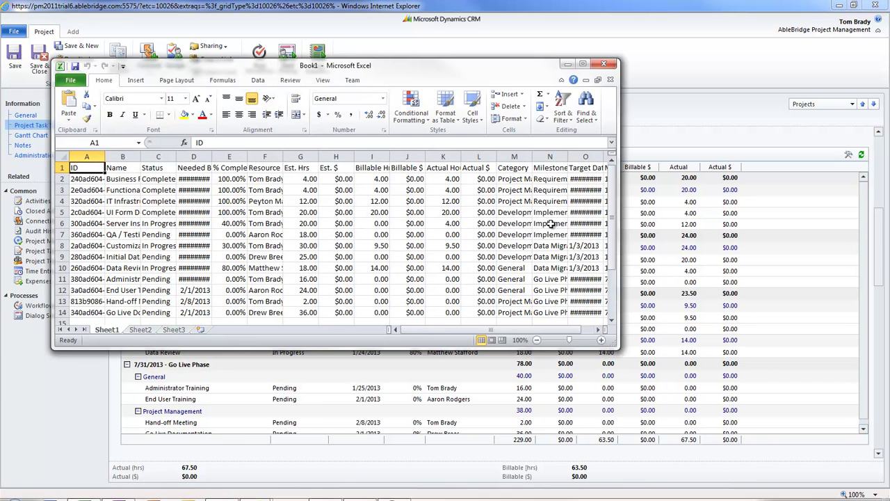
{"action": "left_click", "coordinate": [583, 64]}
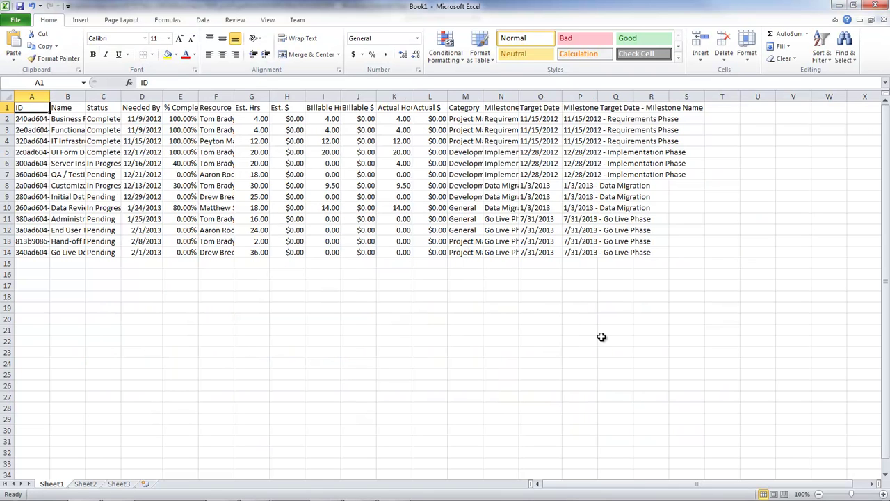
{"action": "left_click", "coordinate": [875, 6]}
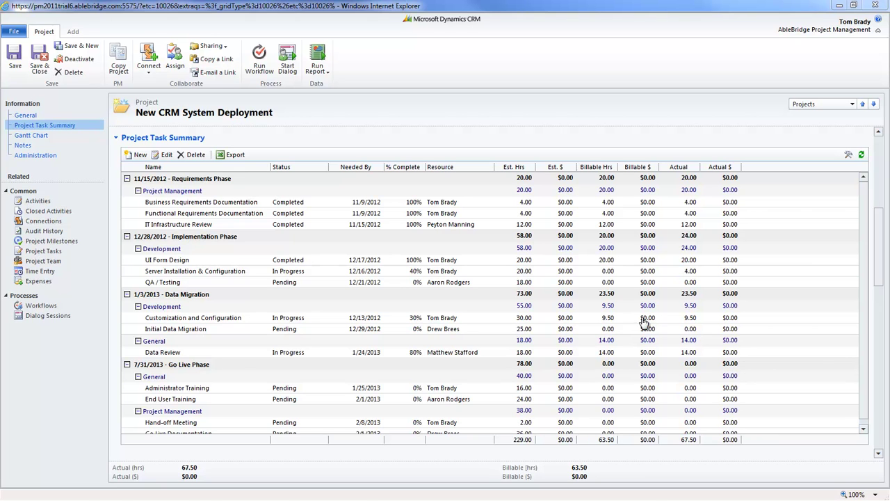
Make the project's Gantt chart editable and move the start of Server Installation & Configuration to 12/5/2012, keeping its end date.
{"action": "left_click", "coordinate": [32, 135]}
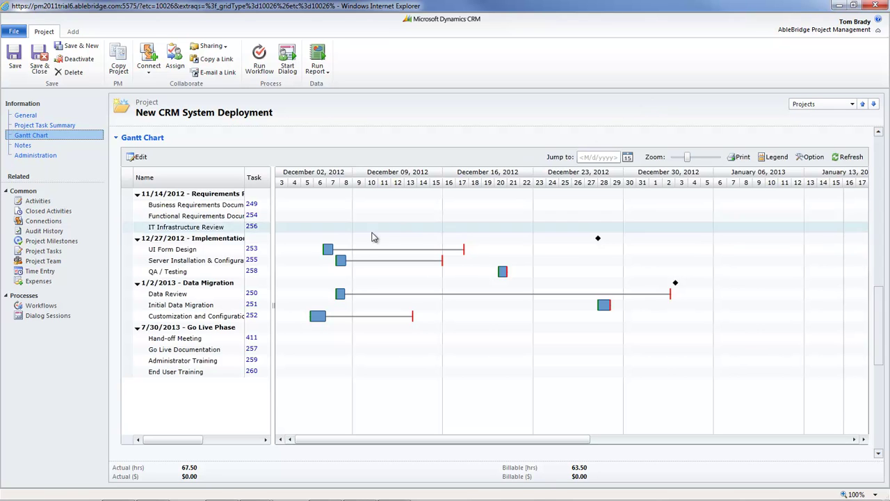
{"action": "mouse_move", "coordinate": [342, 266]}
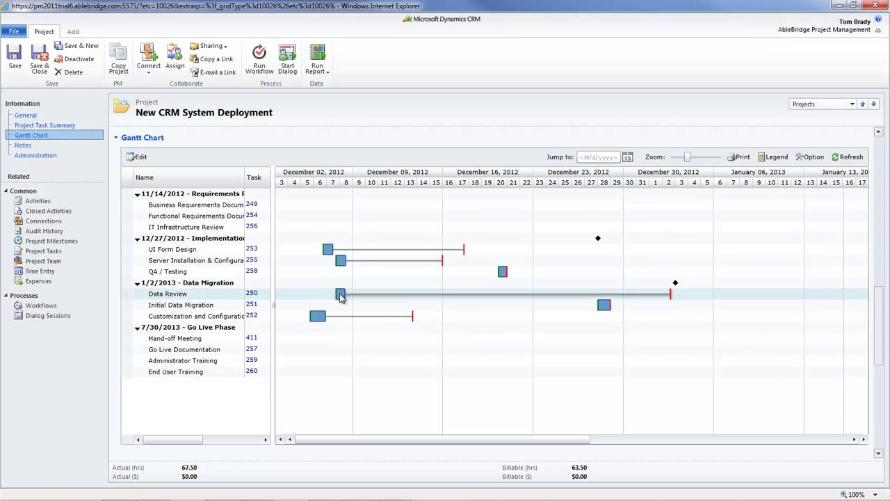
{"action": "mouse_move", "coordinate": [341, 294]}
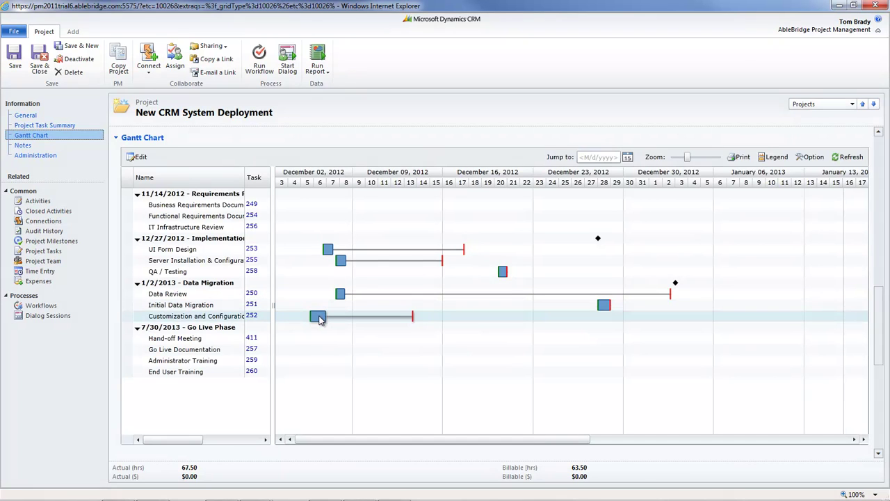
{"action": "mouse_move", "coordinate": [319, 318]}
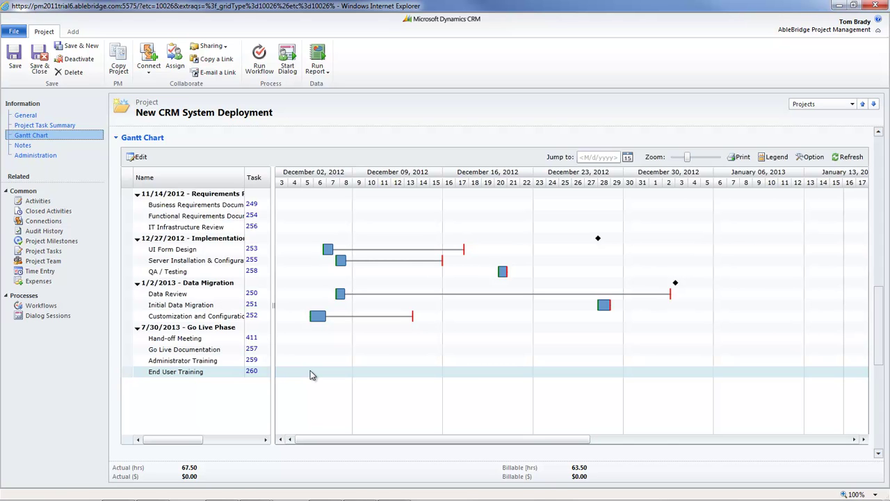
{"action": "left_click", "coordinate": [141, 158]}
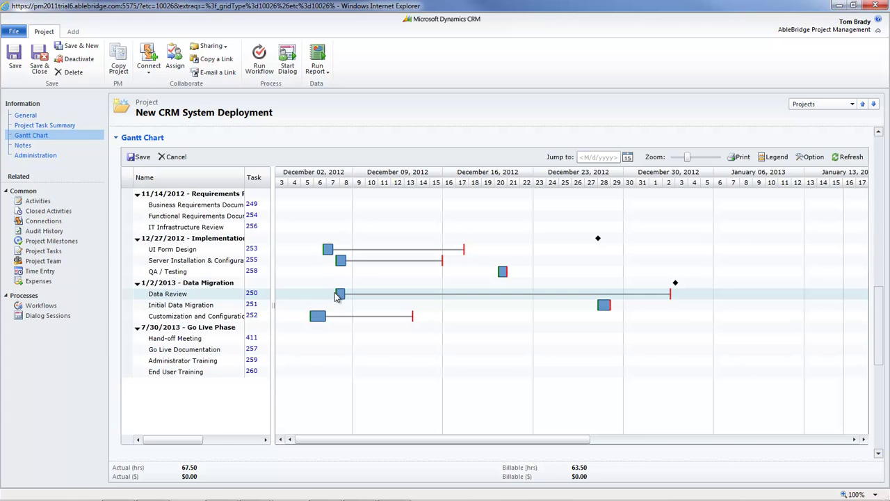
{"action": "left_click_drag", "start_coordinate": [338, 261], "coordinate": [307, 260]}
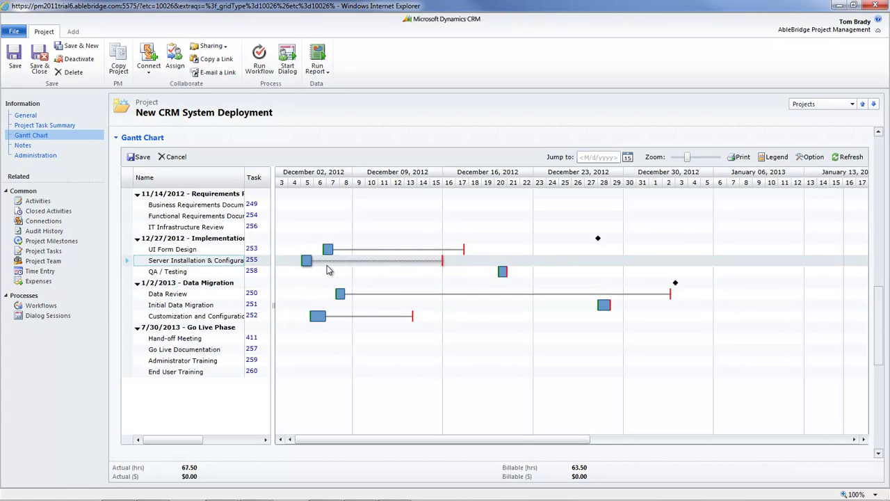
Move Data Review's end to 12/26/2012, Customization and Configuration's start to 12/13/2012, and the Implementation Phase milestone about two days later.
{"action": "left_click_drag", "start_coordinate": [669, 294], "coordinate": [579, 291]}
{"action": "left_click_drag", "start_coordinate": [318, 317], "coordinate": [409, 321]}
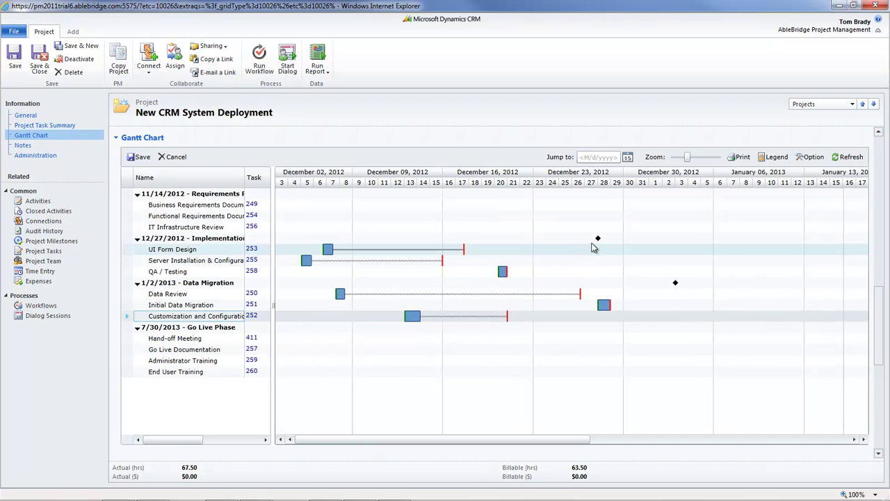
{"action": "left_click_drag", "start_coordinate": [598, 241], "coordinate": [623, 238]}
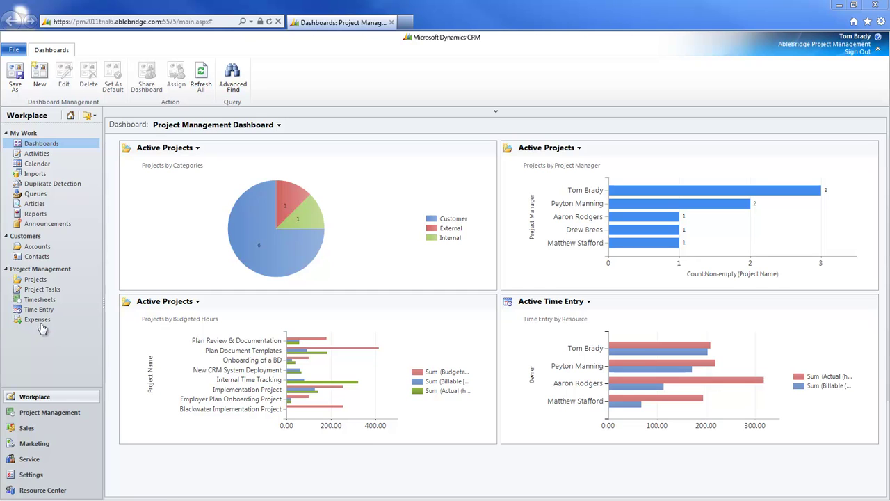
Start a new time entry described as Testing for the New CRM System Deployment project and its QA / Testing task.
{"action": "left_click", "coordinate": [38, 309]}
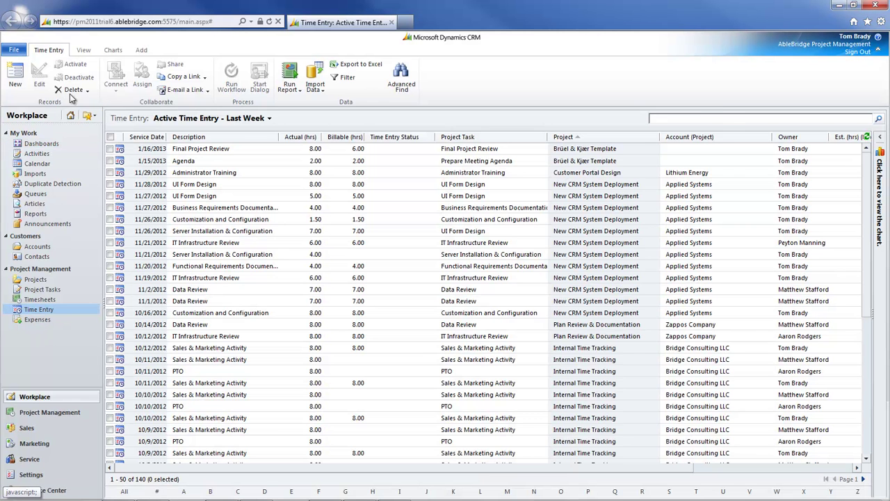
{"action": "left_click", "coordinate": [15, 75]}
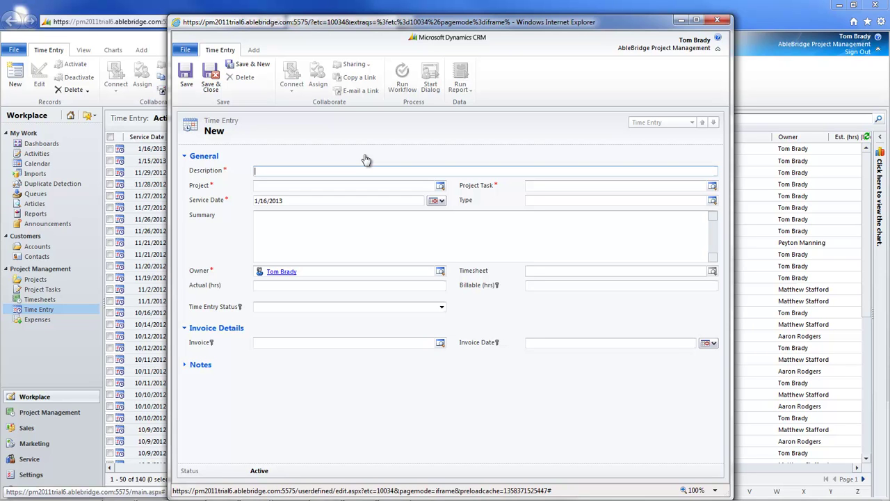
{"action": "type", "text": "Testing"}
{"action": "left_click", "coordinate": [441, 186]}
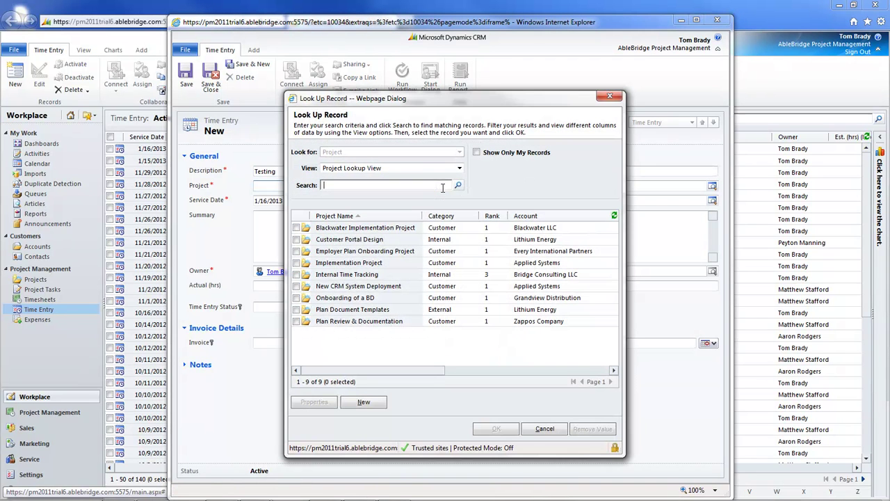
{"action": "double_click", "coordinate": [369, 286]}
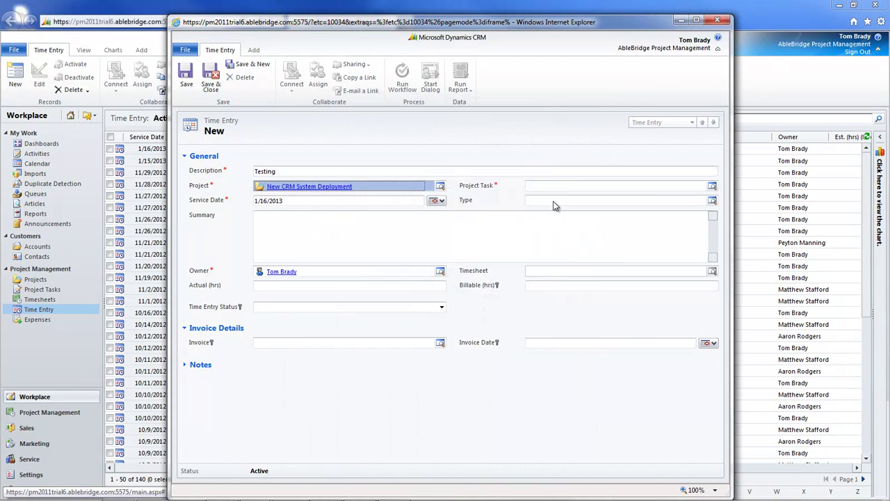
{"action": "left_click", "coordinate": [713, 186]}
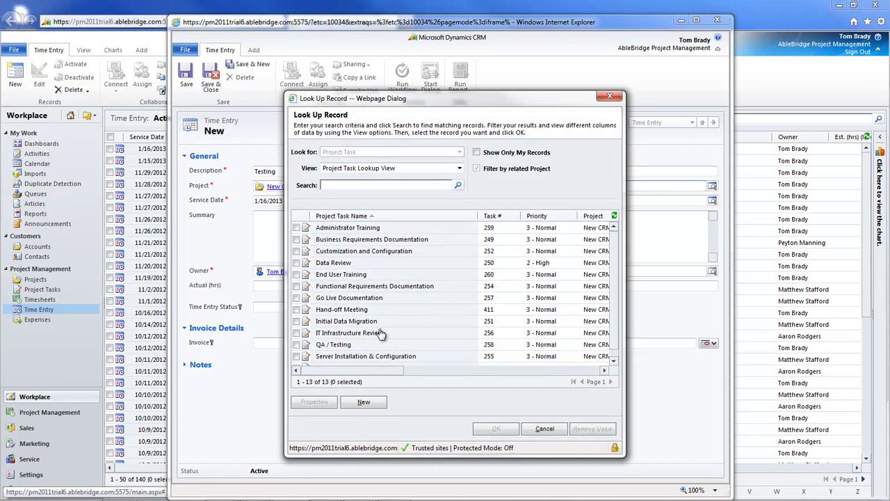
{"action": "double_click", "coordinate": [346, 341]}
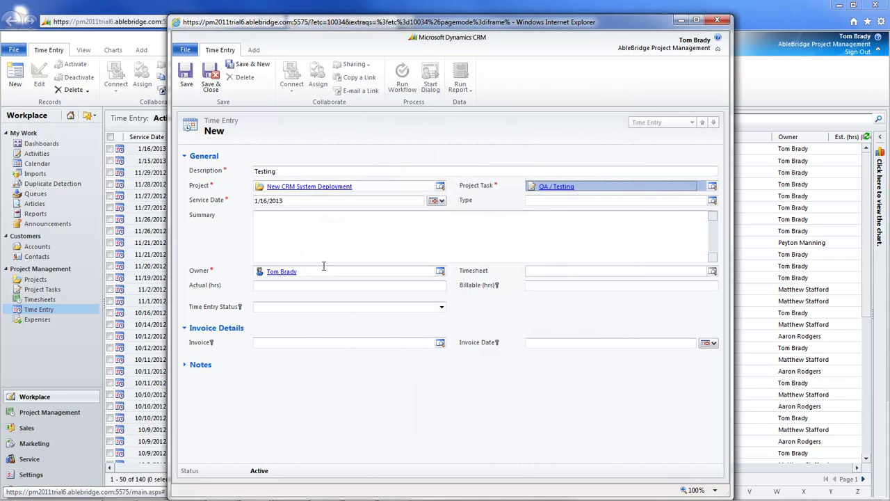
Set the time entry's actual and billable hours to 5 each, then save and close the record.
{"action": "left_click", "coordinate": [323, 233]}
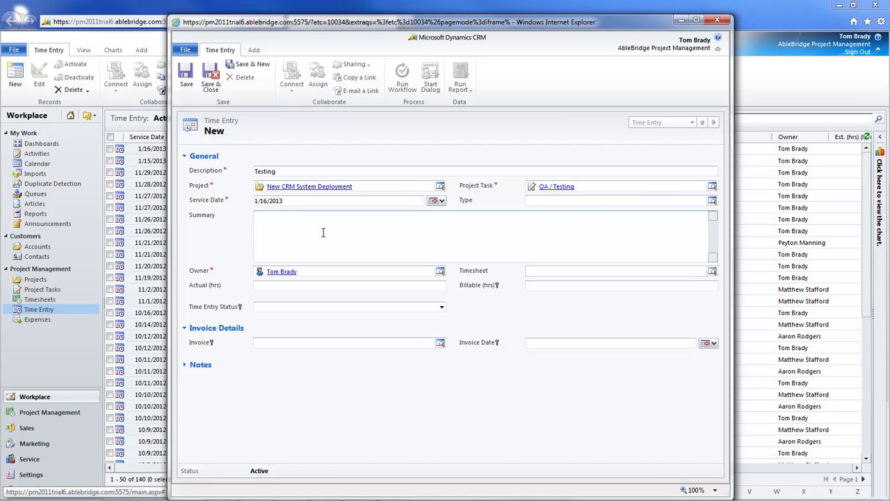
{"action": "left_click", "coordinate": [329, 285]}
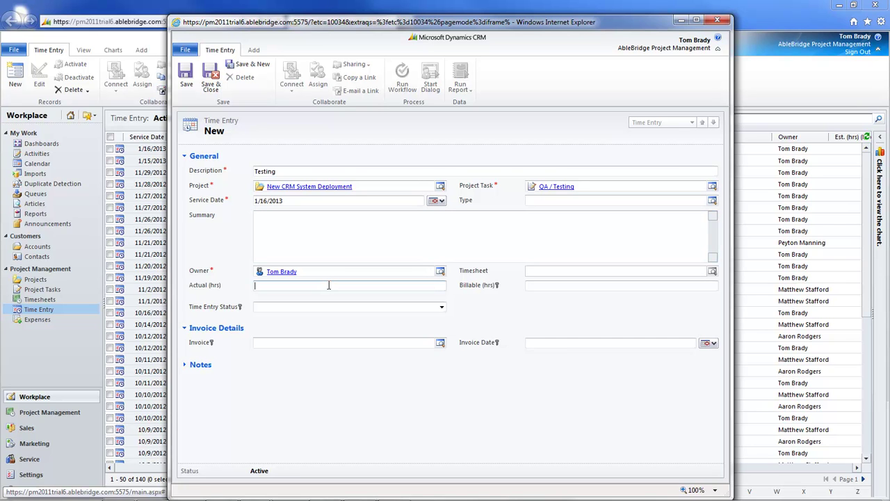
{"action": "type", "text": "5"}
{"action": "key", "text": "Tab"}
{"action": "type", "text": "5"}
{"action": "left_click", "coordinate": [210, 78]}
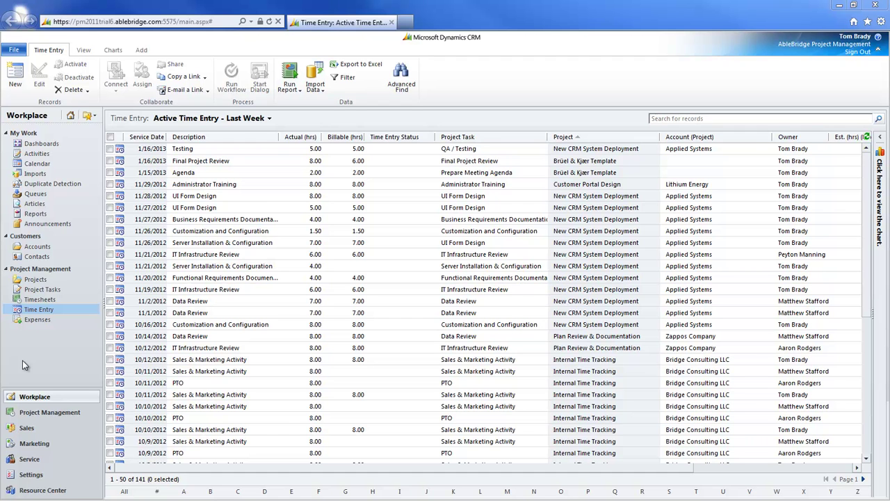
Open the Week 49 [11/26/2012 - 12/2/2012] timesheet and add a row for the Onboarding of a BD project.
{"action": "left_click", "coordinate": [40, 299]}
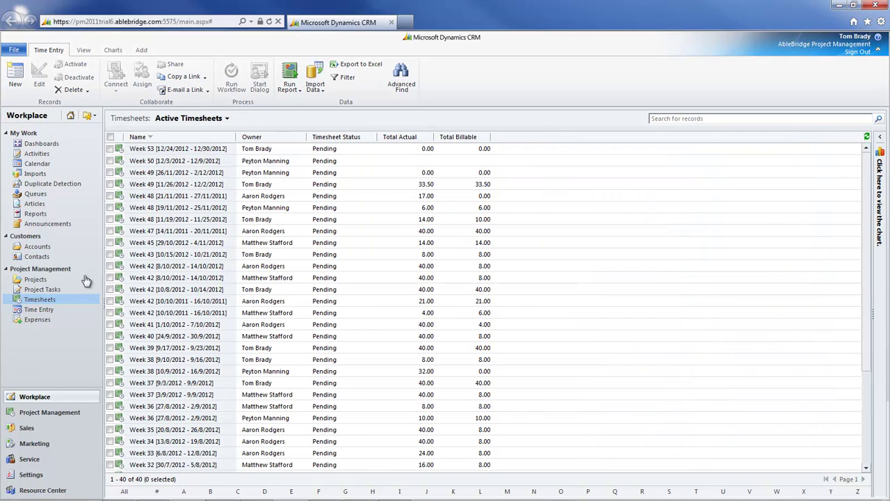
{"action": "left_click", "coordinate": [160, 184]}
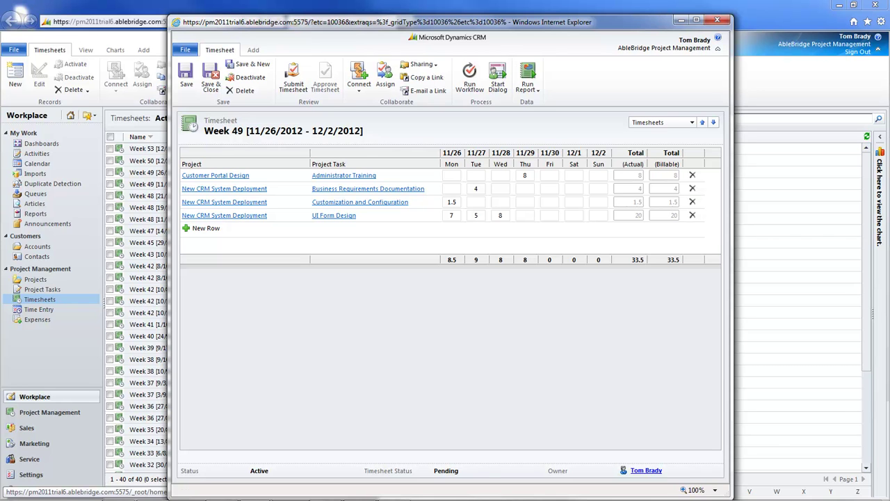
{"action": "left_click", "coordinate": [205, 228]}
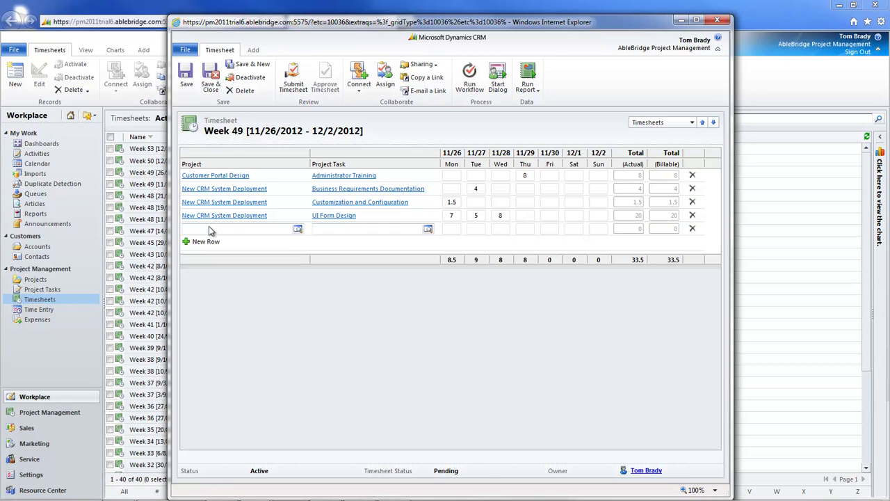
{"action": "left_click", "coordinate": [297, 230]}
{"action": "double_click", "coordinate": [338, 331]}
Assign the Data Review task to the new timesheet row and log 8 hours on Friday, 11/30.
{"action": "left_click", "coordinate": [427, 228]}
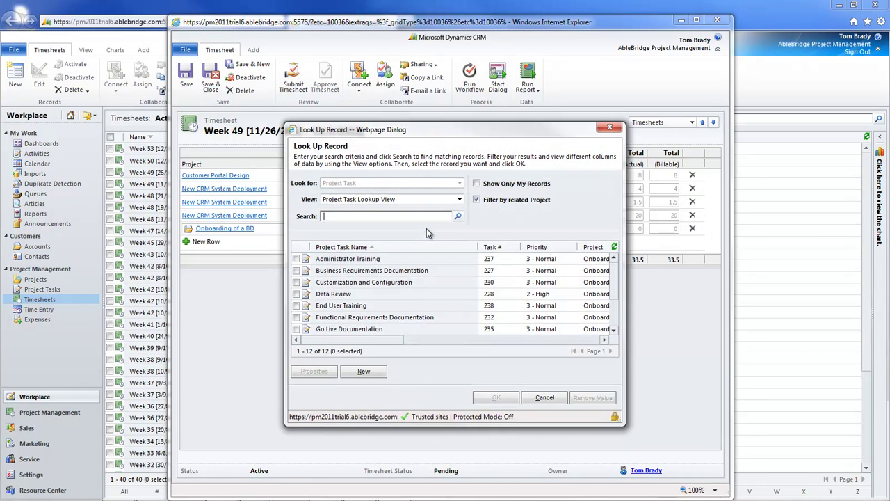
{"action": "double_click", "coordinate": [334, 294]}
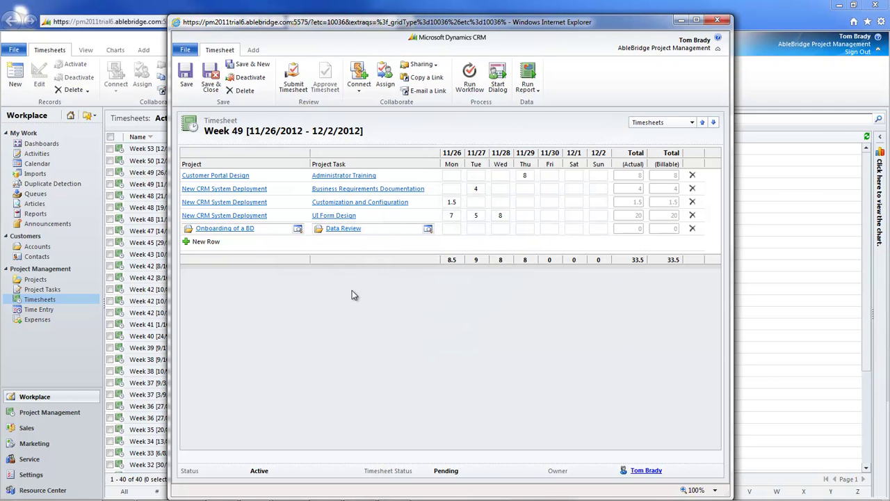
{"action": "left_click", "coordinate": [548, 230]}
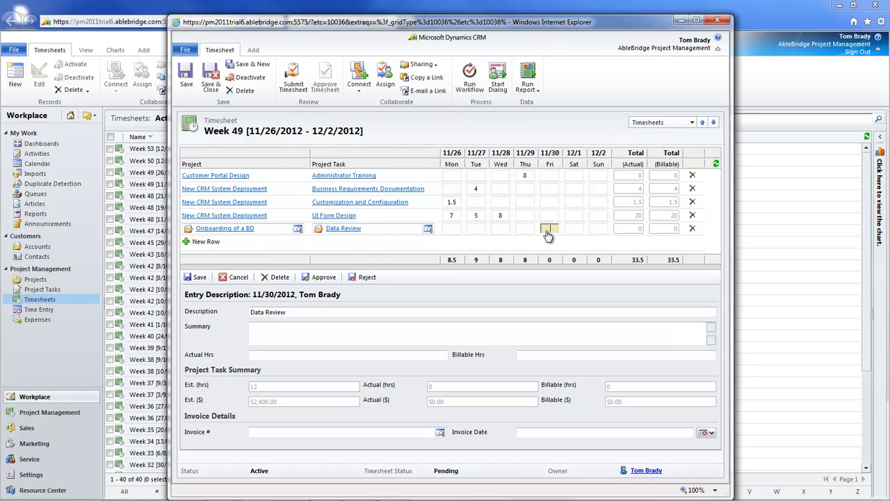
{"action": "type", "text": "8"}
Append "for testing" to the description of the Monday 11/26 Customization and Configuration entry.
{"action": "left_click", "coordinate": [452, 202]}
{"action": "left_click", "coordinate": [367, 313]}
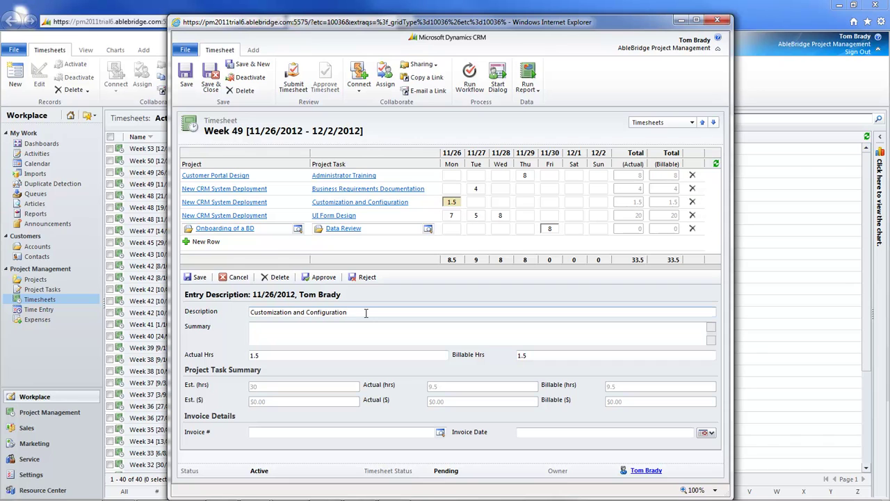
{"action": "type", "text": "for testing"}
Set the actual hours of the Tuesday 11/27 UI Form Design entry to 6 and save the timesheet entries.
{"action": "left_click", "coordinate": [475, 218]}
{"action": "left_click", "coordinate": [279, 355]}
{"action": "type", "text": "6"}
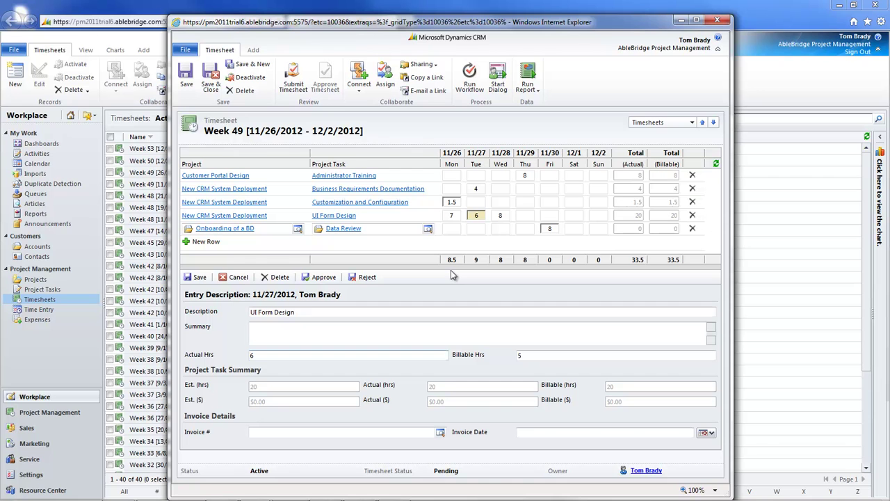
{"action": "left_click", "coordinate": [192, 278]}
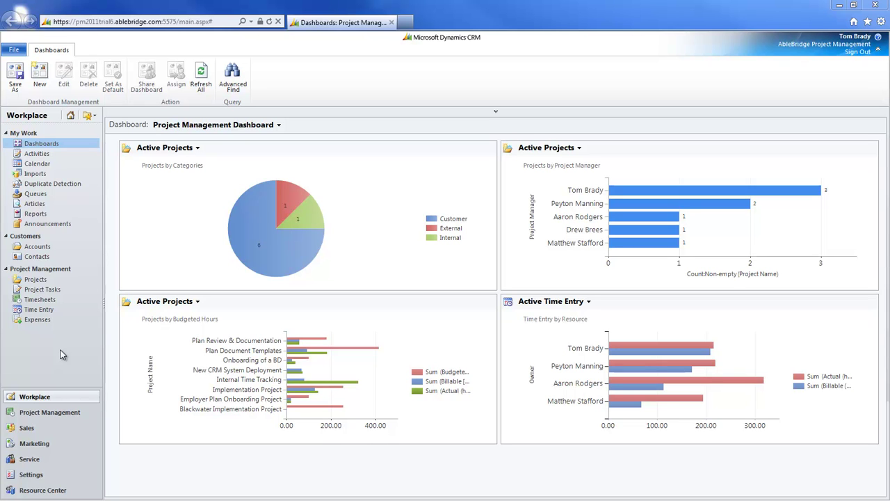
Open the project management expenses and start a new expense record.
{"action": "left_click", "coordinate": [42, 320]}
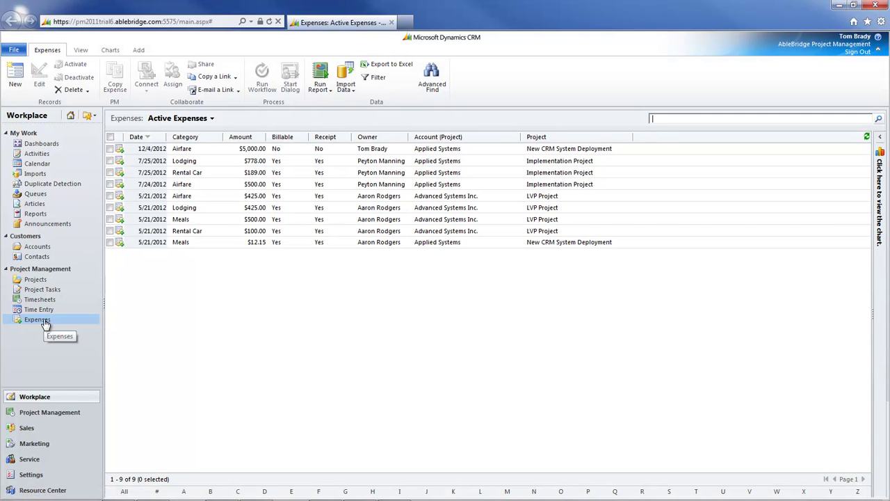
{"action": "left_click", "coordinate": [14, 76]}
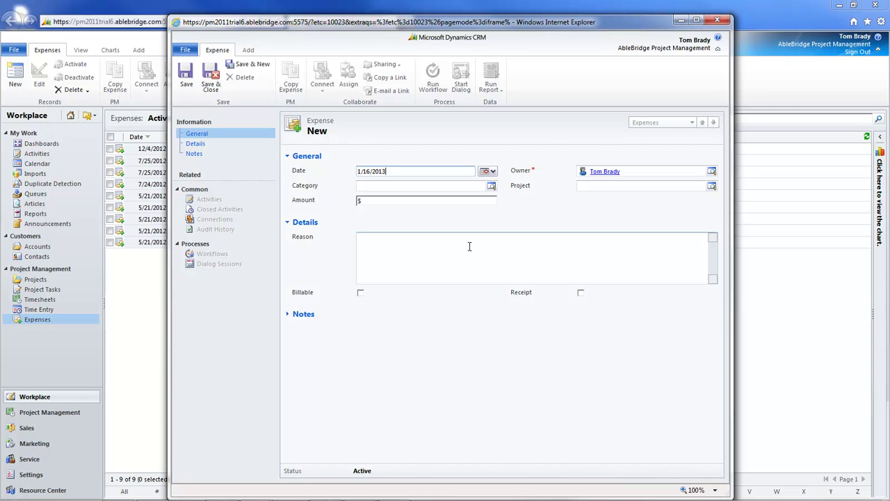
Try the Airfare and Lodging categories on the new expense to compare their category-specific fields.
{"action": "left_click", "coordinate": [491, 186]}
{"action": "double_click", "coordinate": [327, 228]}
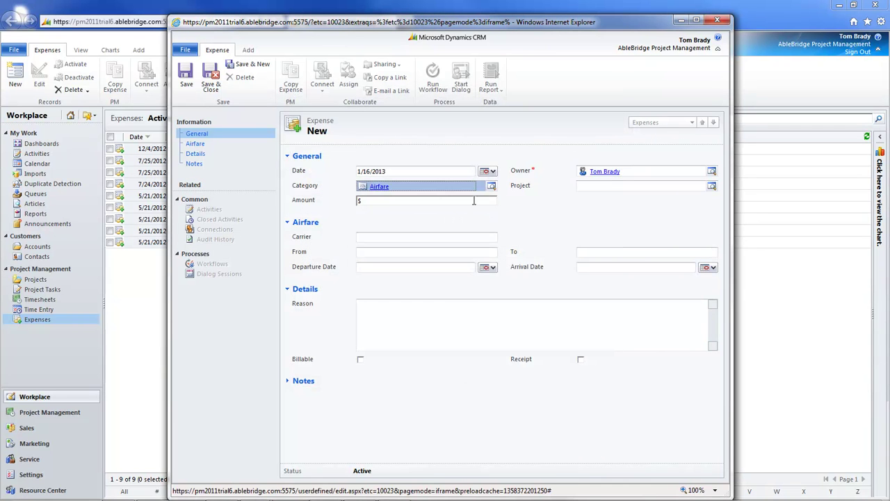
{"action": "left_click", "coordinate": [491, 185]}
{"action": "double_click", "coordinate": [327, 239]}
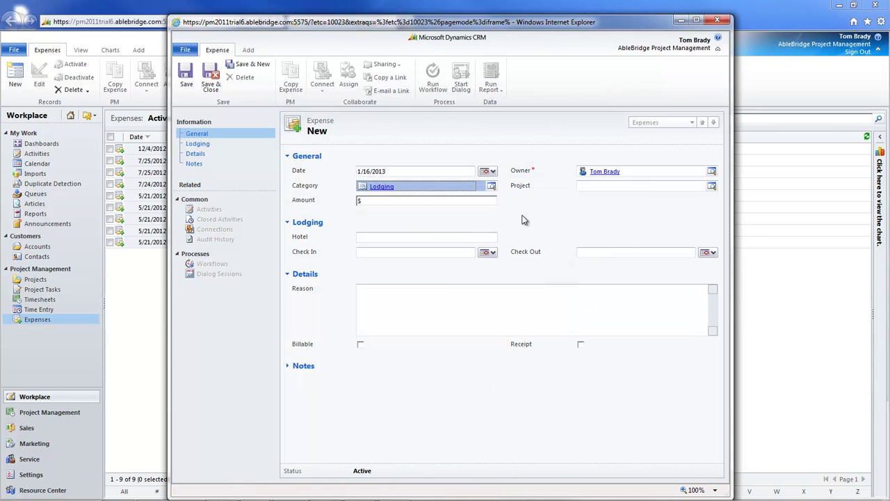
Set the expense's category to Mileage and assign it to the New CRM System Deployment project.
{"action": "left_click", "coordinate": [491, 185]}
{"action": "double_click", "coordinate": [327, 263]}
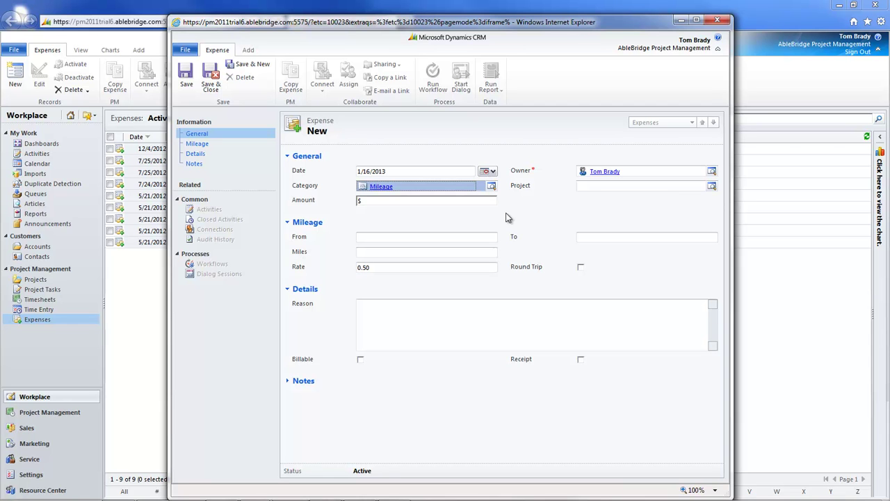
{"action": "left_click", "coordinate": [711, 186]}
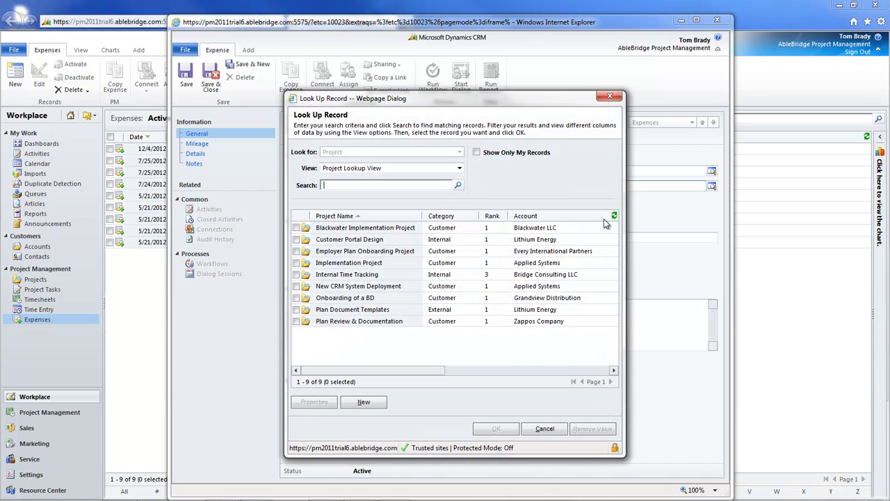
{"action": "double_click", "coordinate": [348, 287]}
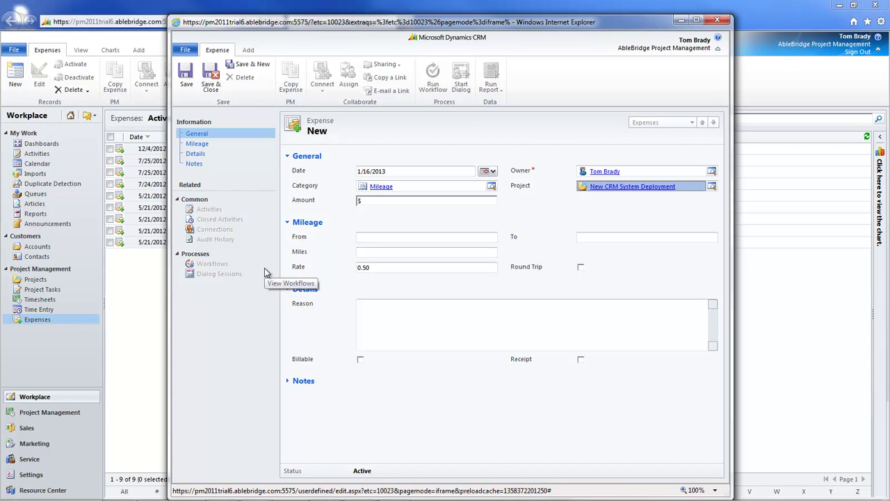
Enter 500 miles, mark the expense as billable, and save and close it.
{"action": "left_click", "coordinate": [373, 251]}
{"action": "type", "text": "500"}
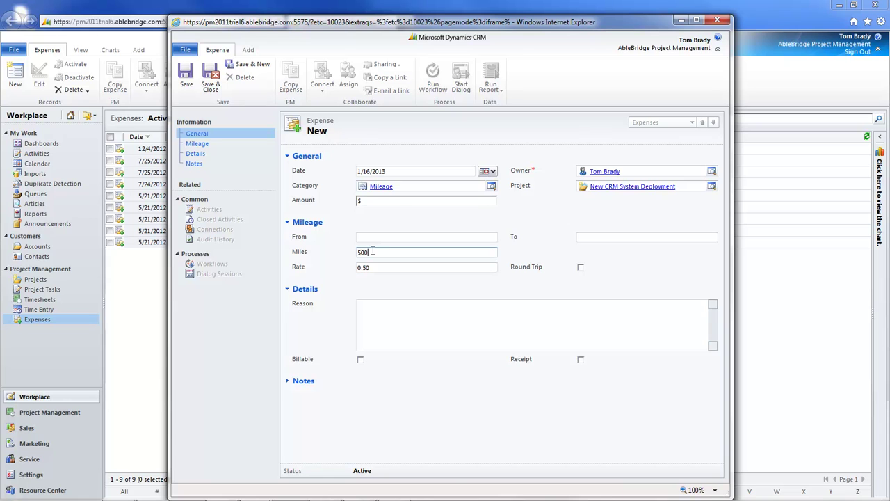
{"action": "left_click", "coordinate": [382, 232]}
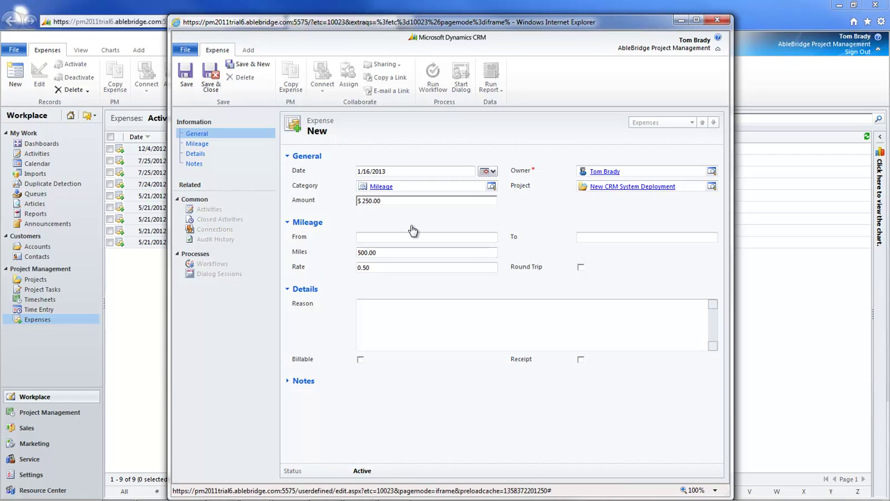
{"action": "left_click", "coordinate": [360, 361]}
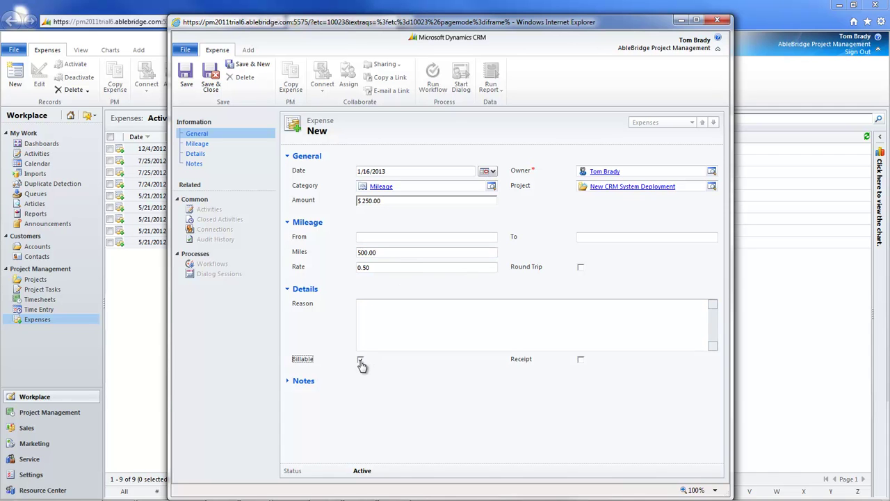
{"action": "left_click", "coordinate": [211, 78]}
{"action": "left_click", "coordinate": [880, 400]}
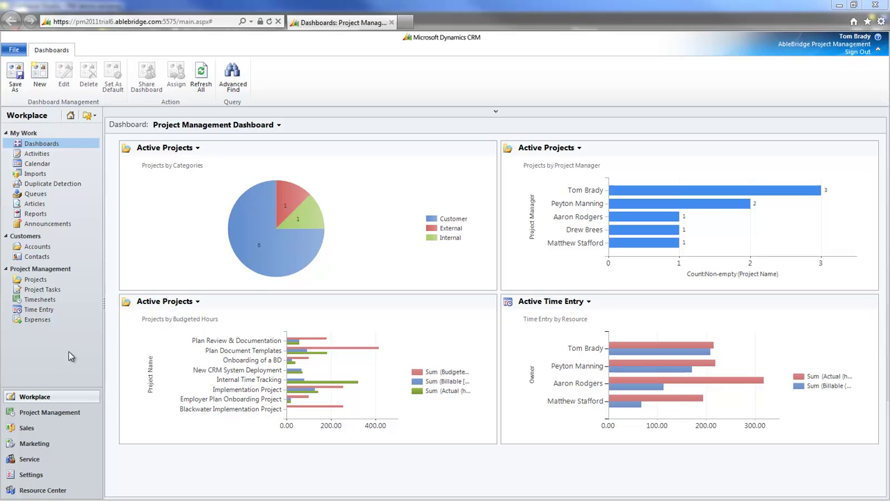
Open the New CRM System Deployment project and start a copy of it named New CRM Customization.
{"action": "left_click", "coordinate": [36, 280]}
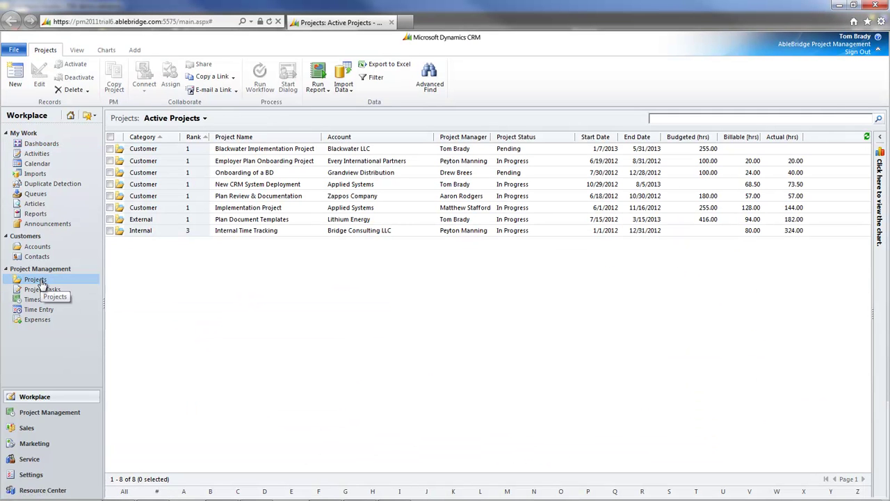
{"action": "left_click", "coordinate": [239, 187]}
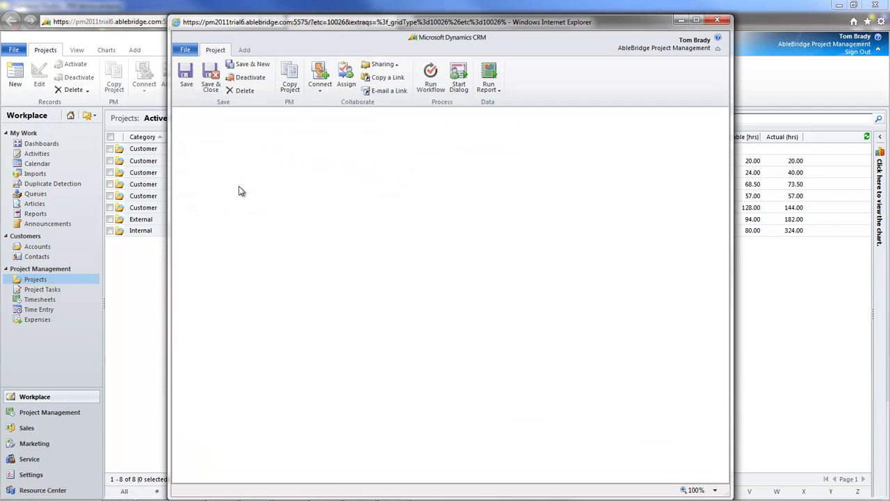
{"action": "left_click", "coordinate": [291, 85]}
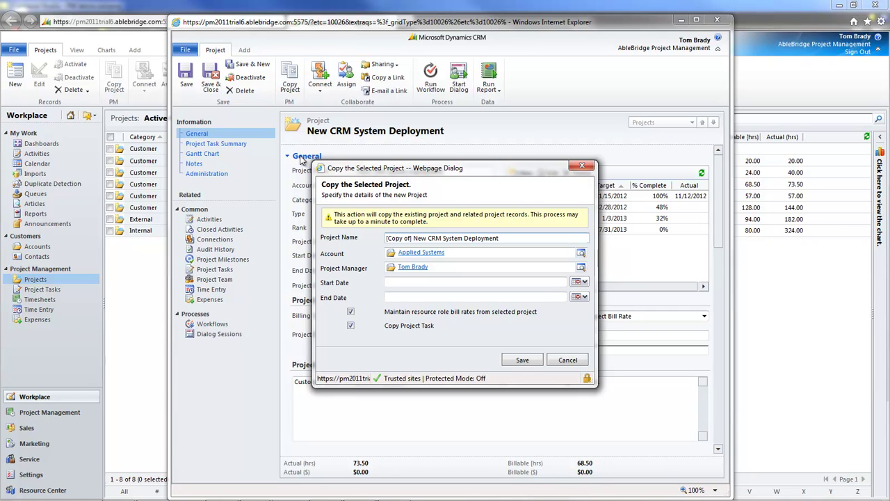
{"action": "left_click_drag", "start_coordinate": [511, 238], "coordinate": [354, 235]}
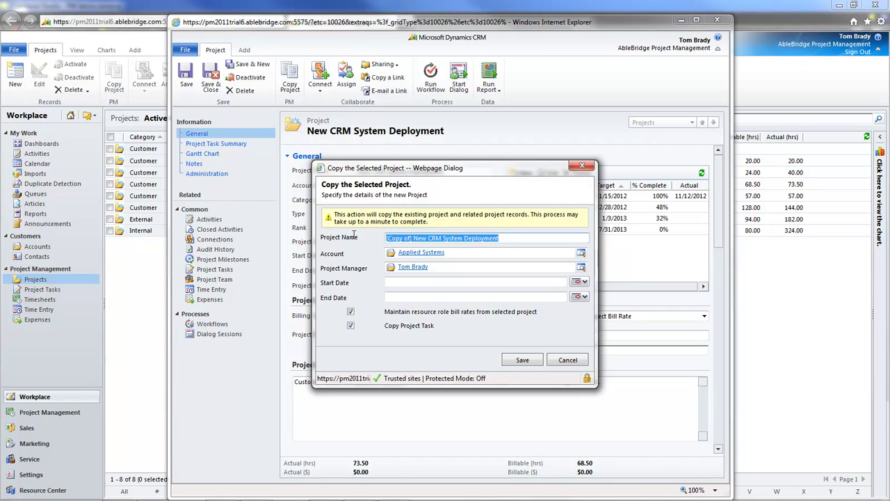
{"action": "type", "text": "New CRM Customi"}
{"action": "type", "text": "zation"}
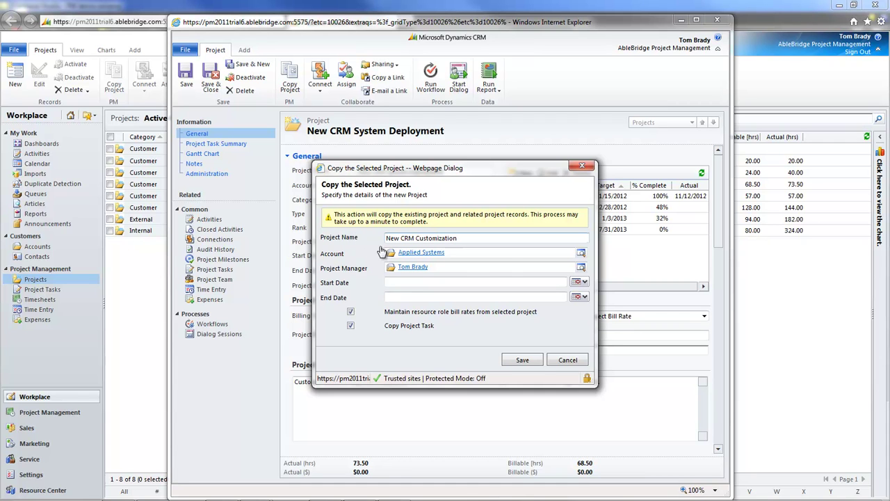
Set the project copy's account to Grandview Distribution and choose its project manager.
{"action": "left_click", "coordinate": [581, 252]}
{"action": "scroll", "coordinate": [361, 320], "scroll_direction": "down", "scroll_amount": 1}
{"action": "double_click", "coordinate": [356, 324]}
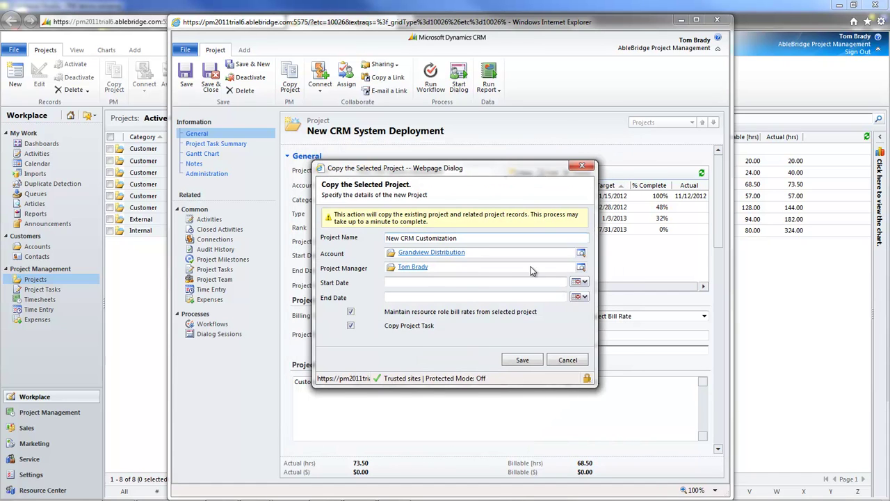
{"action": "left_click", "coordinate": [581, 267]}
{"action": "double_click", "coordinate": [365, 312]}
Toggle the options for maintaining resource role bill rates and copying project tasks, and save the project copy.
{"action": "left_click", "coordinate": [350, 312]}
{"action": "left_click", "coordinate": [351, 326]}
{"action": "left_click", "coordinate": [527, 361]}
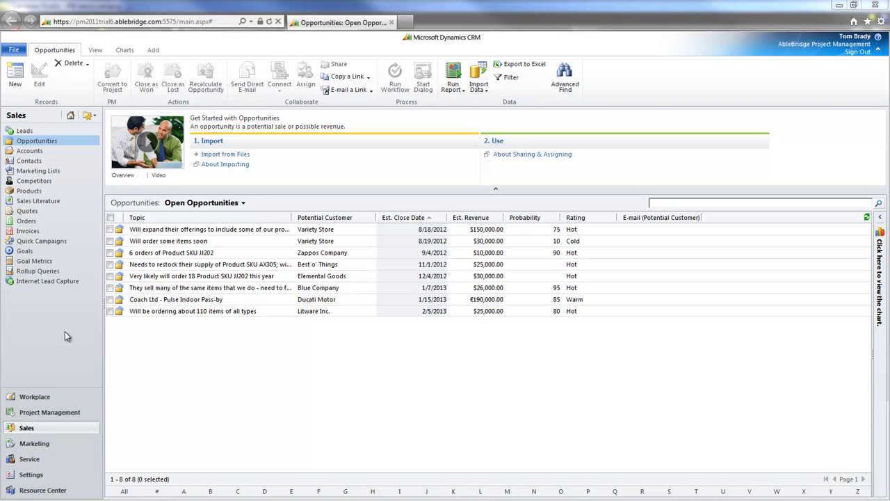
Start converting the "6 orders of Product SKU JJ202" opportunity to a project and check the existing projects available for copying.
{"action": "left_click", "coordinate": [109, 252]}
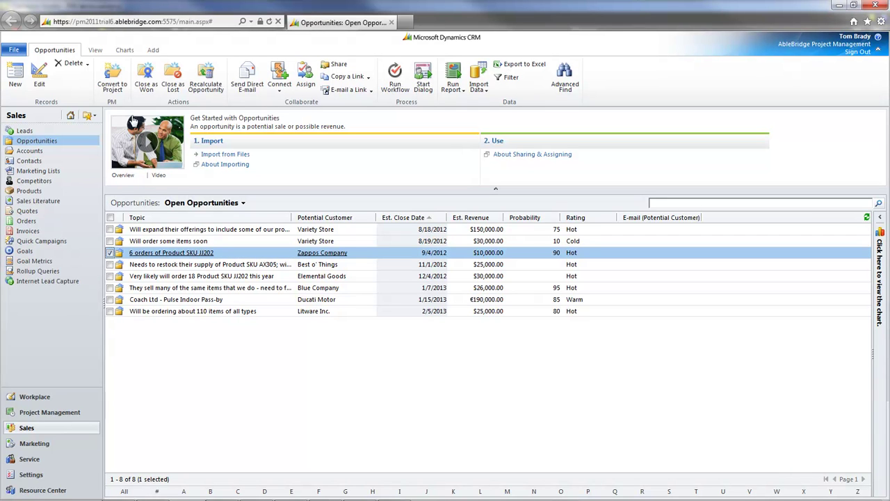
{"action": "left_click", "coordinate": [116, 84]}
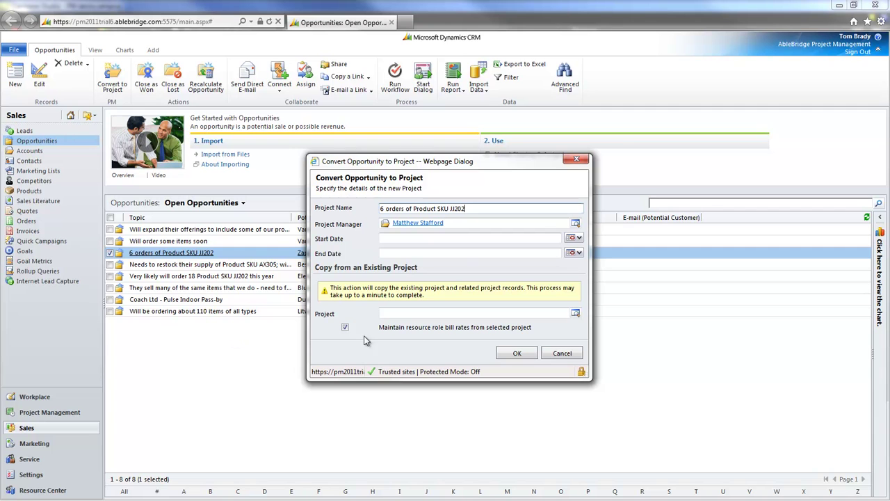
{"action": "left_click", "coordinate": [576, 313]}
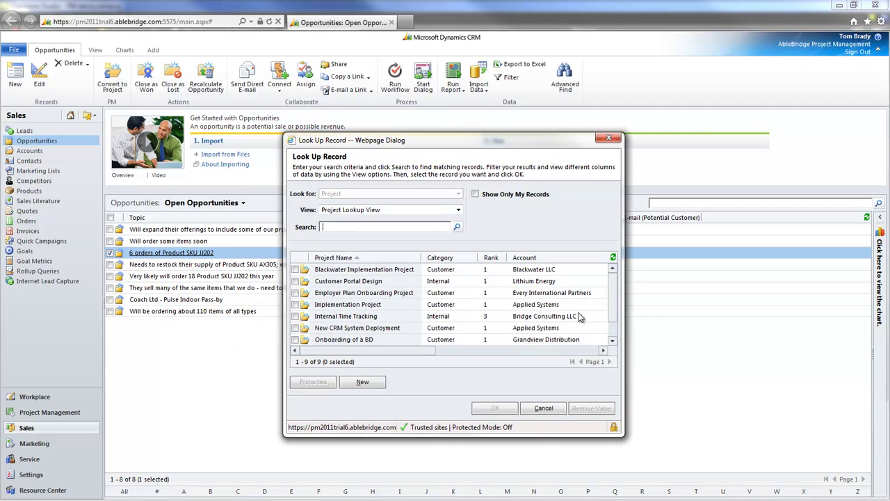
{"action": "left_click", "coordinate": [551, 404]}
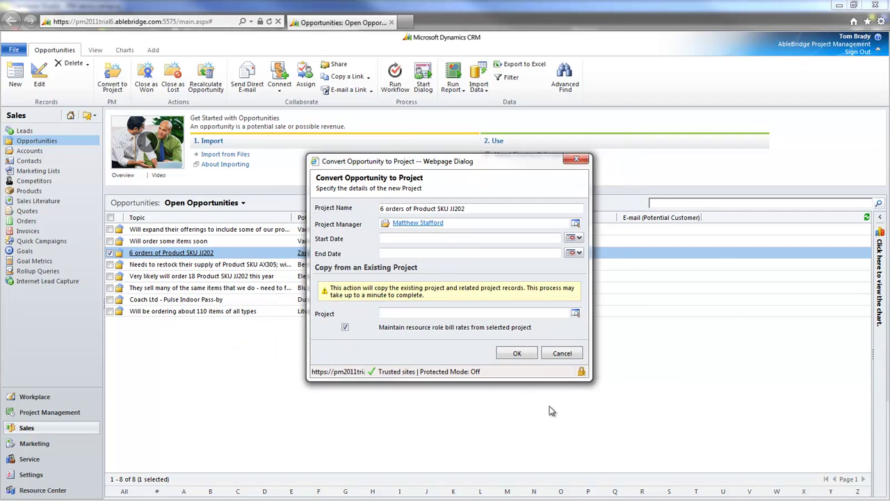
Set the new project's start date to 2/15/2013 and end date to 3/31/2013, and confirm the opportunity conversion.
{"action": "left_click", "coordinate": [387, 238]}
{"action": "type", "text": "2/15/2013"}
{"action": "key", "text": "Tab"}
{"action": "left_click", "coordinate": [398, 253]}
{"action": "type", "text": "3/31/13"}
{"action": "left_click", "coordinate": [520, 353]}
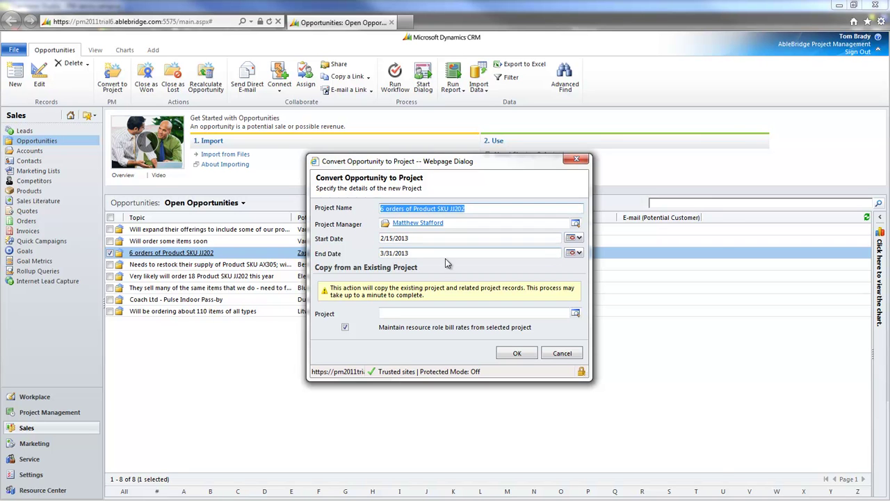